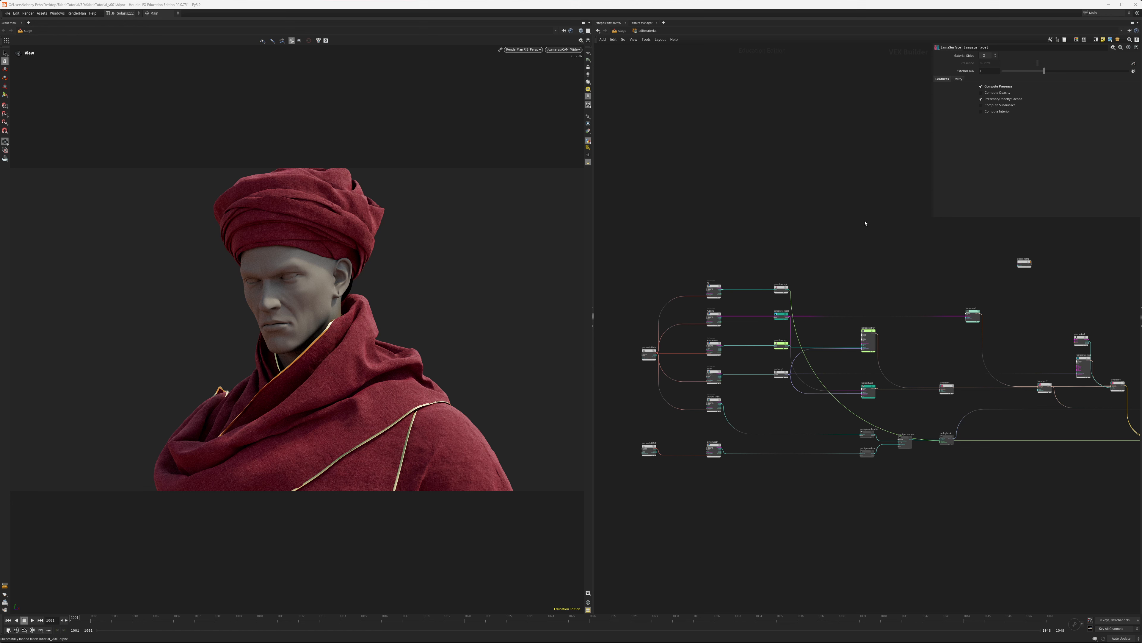
- Select the AO, ALBEDO, ROUGHNESS, BUMP and DISPLACEMENT texture nodes together to examine the texture column
scroll(694, 404, up, 6)
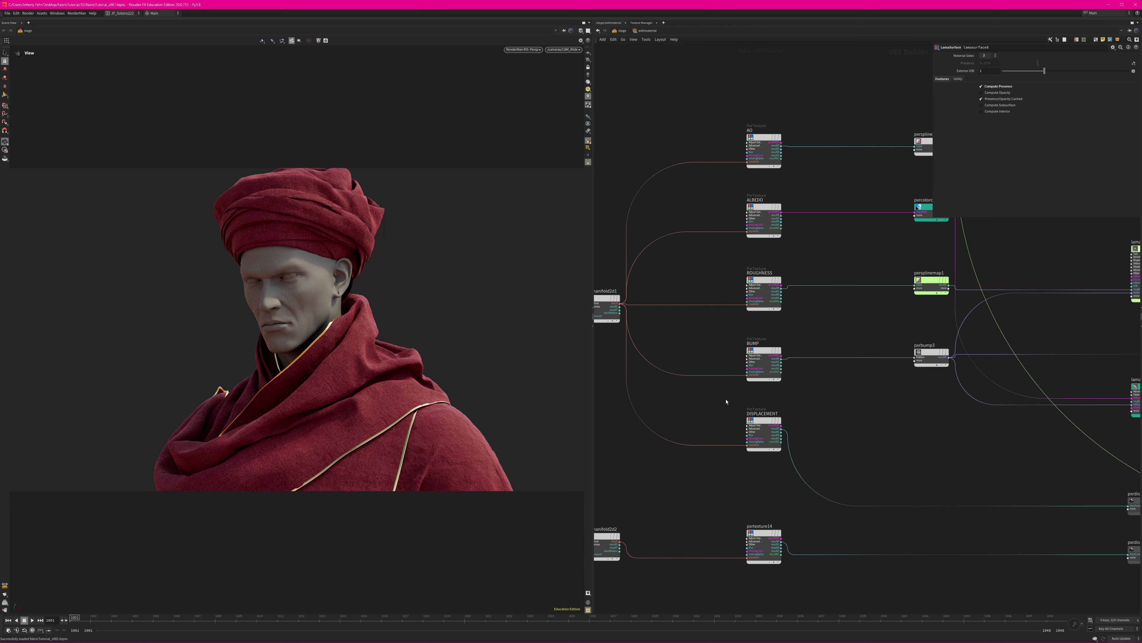
middle_drag(721, 406, 704, 407)
middle_drag(674, 181, 659, 196)
drag(666, 128, 782, 495)
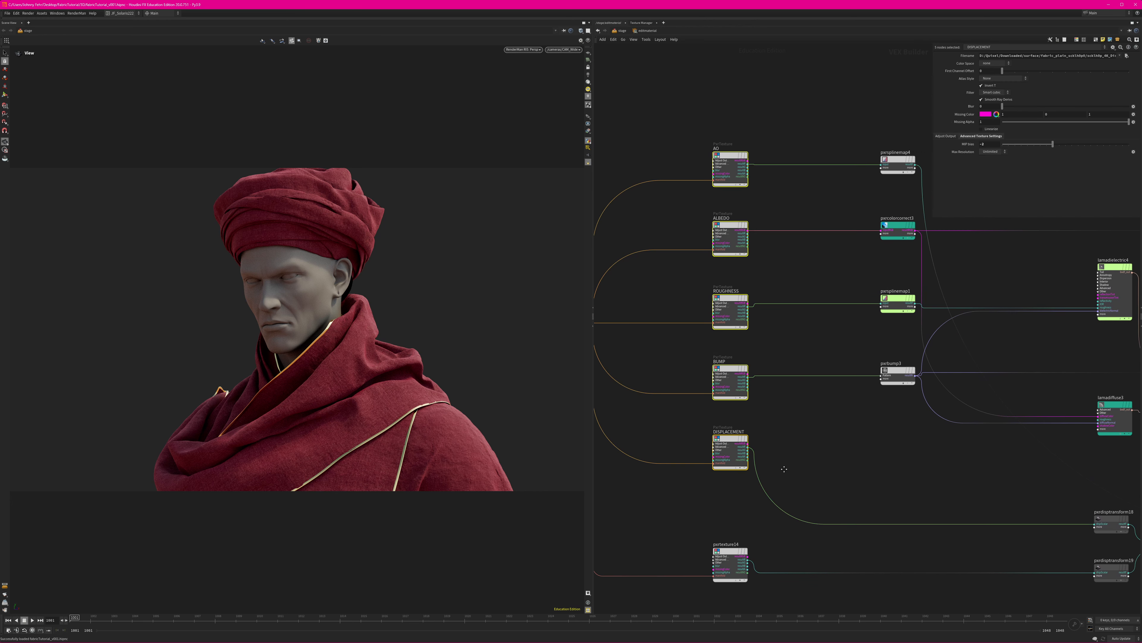
middle_drag(783, 467, 763, 474)
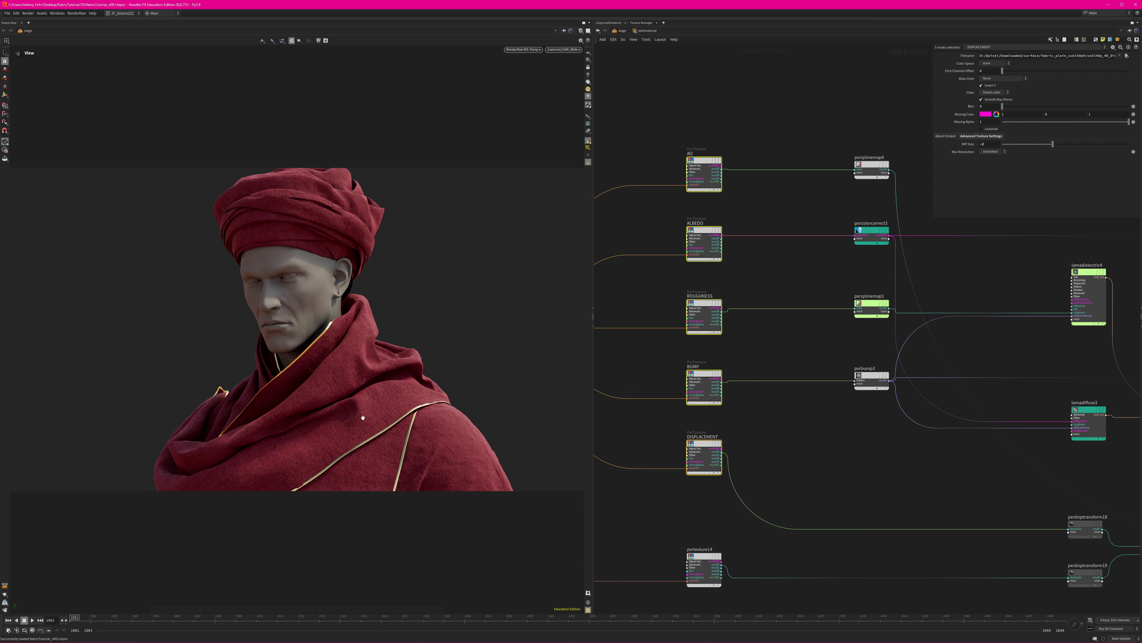
middle_drag(798, 472, 815, 459)
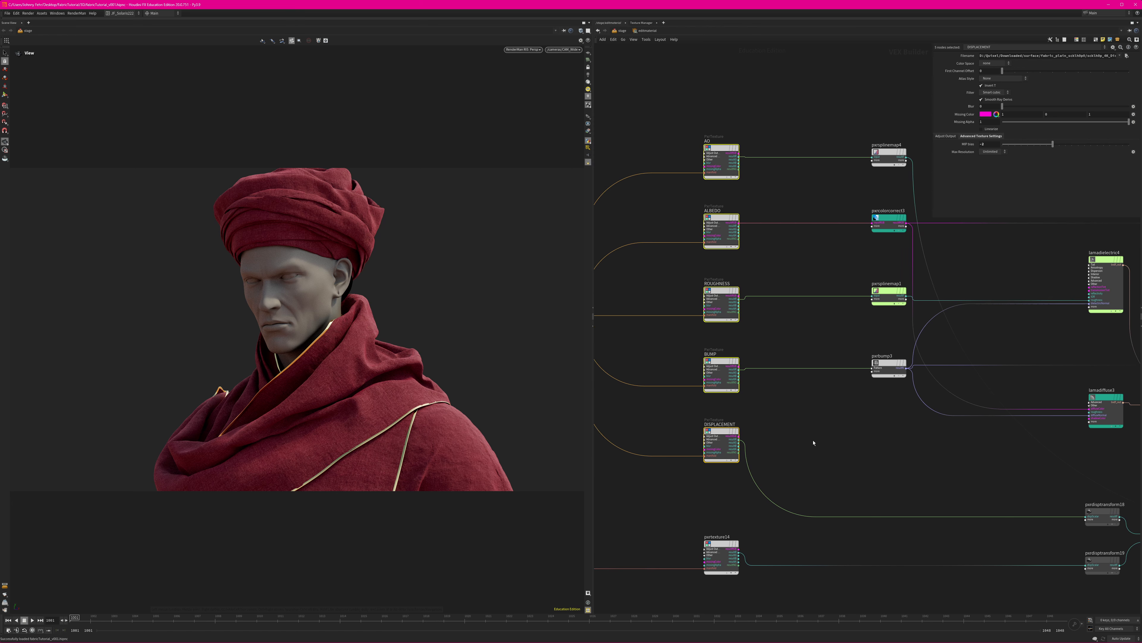
- Examine the spline map, color correct and bump nodes fed by the textures, including the AO spline map's settings
middle_drag(827, 184, 748, 232)
drag(747, 158, 857, 441)
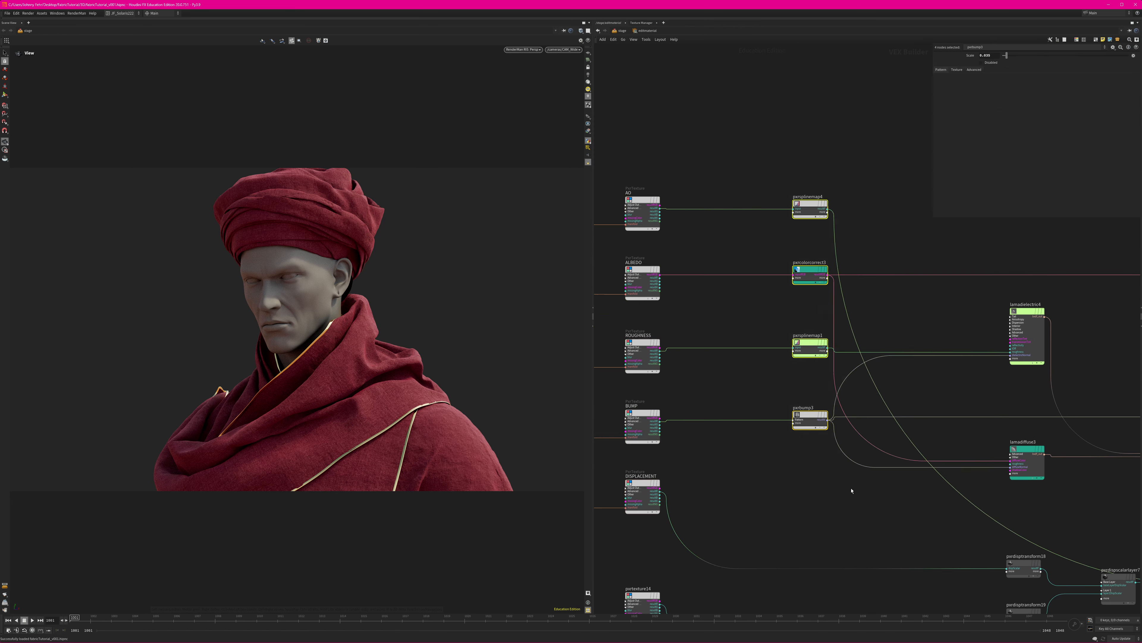
middle_drag(852, 490, 811, 492)
drag(827, 129, 745, 236)
scroll(714, 471, down, 2)
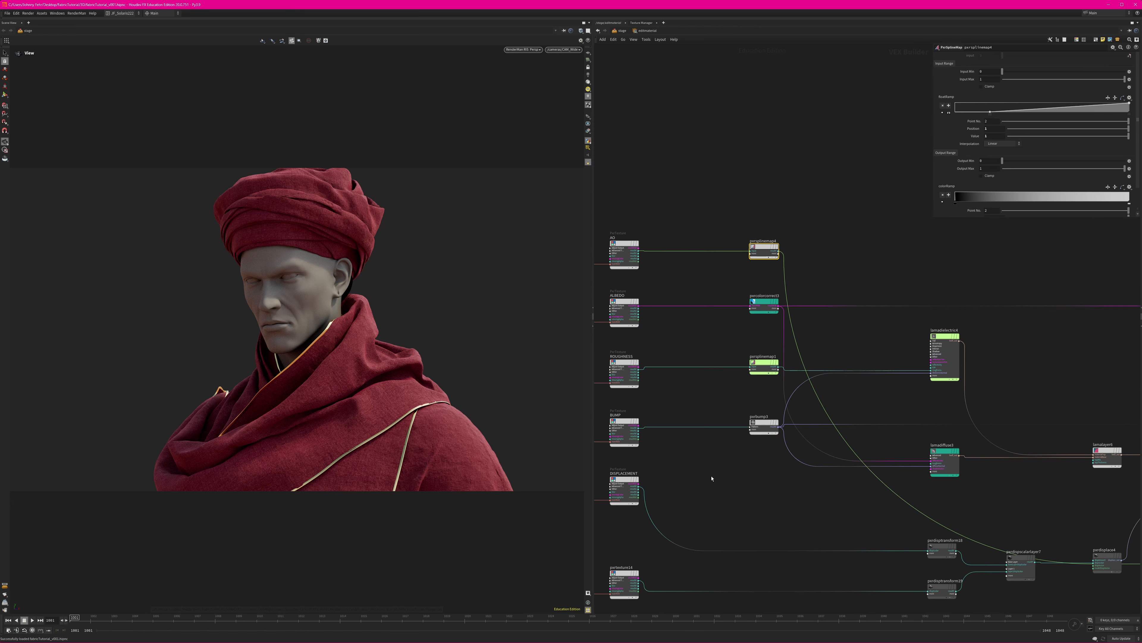
middle_drag(712, 476, 767, 484)
scroll(766, 339, up, 1)
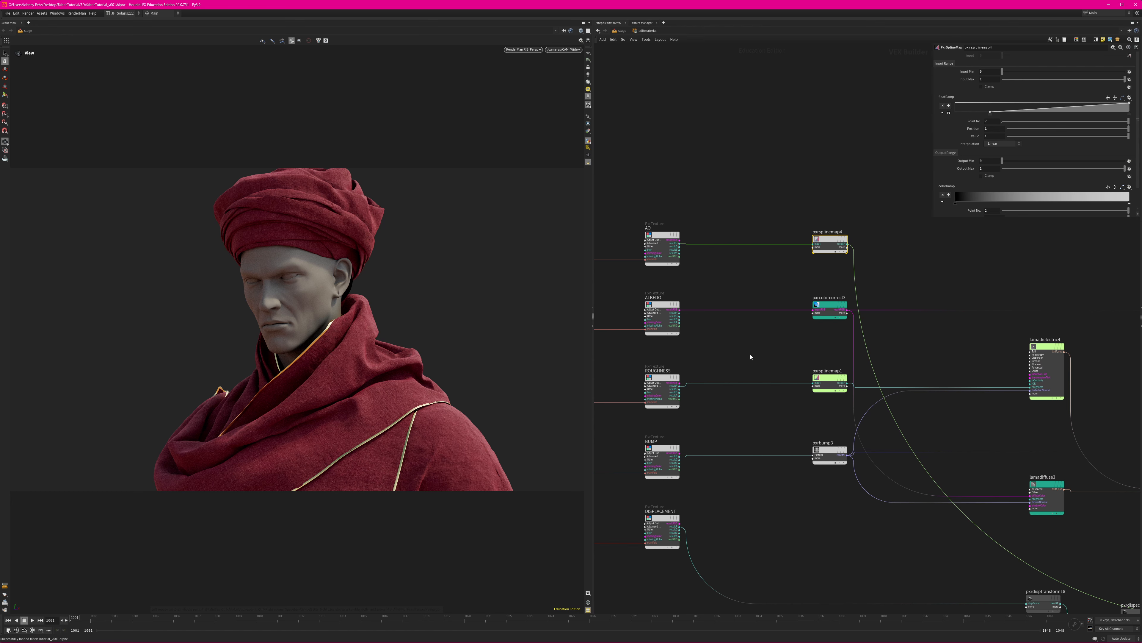
middle_drag(751, 355, 778, 265)
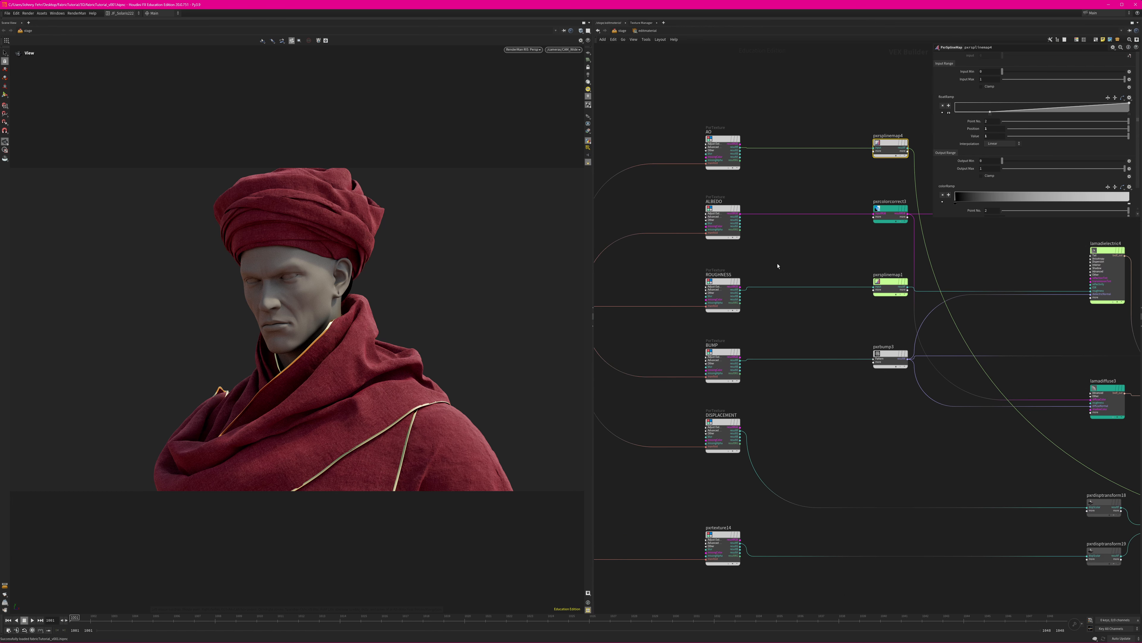
- Inspect the lamadielectric4, lamadiffuse3 and lamasheen2 nodes by selecting each in turn
scroll(761, 264, down, 1)
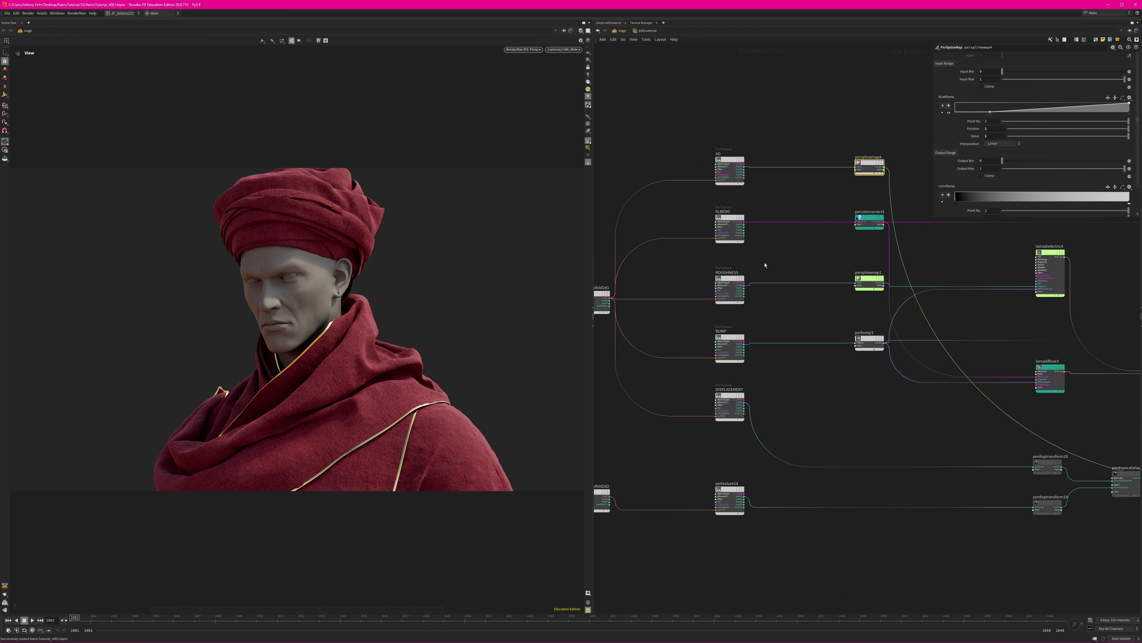
scroll(787, 271, down, 2)
middle_drag(798, 324, 749, 459)
scroll(783, 434, up, 2)
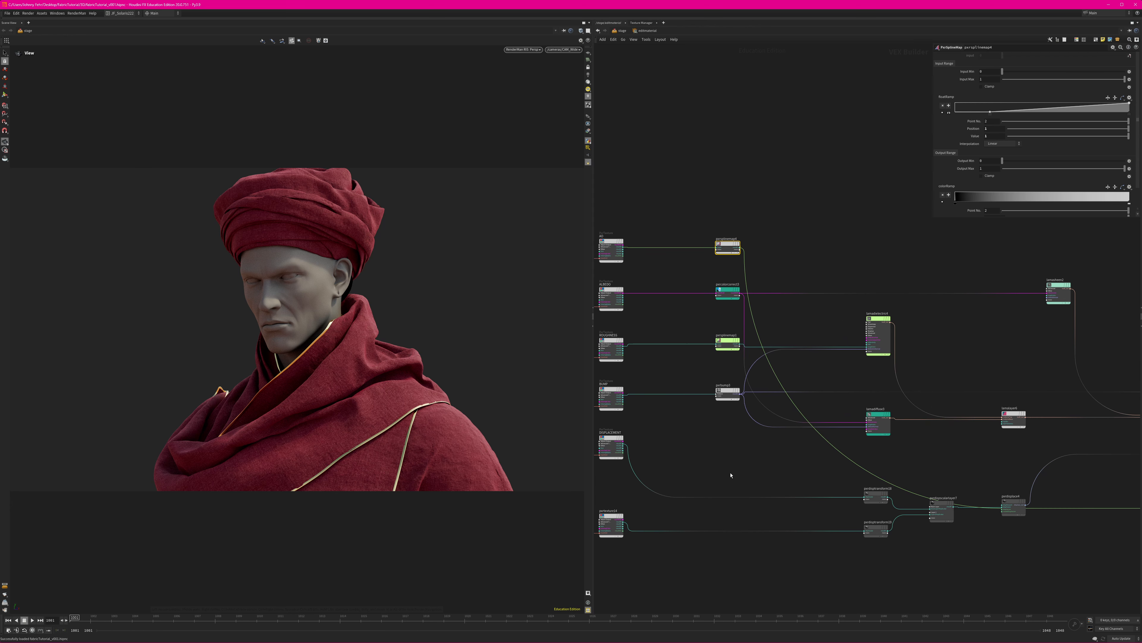
middle_drag(731, 474, 665, 523)
scroll(751, 504, up, 2)
scroll(666, 520, up, 1)
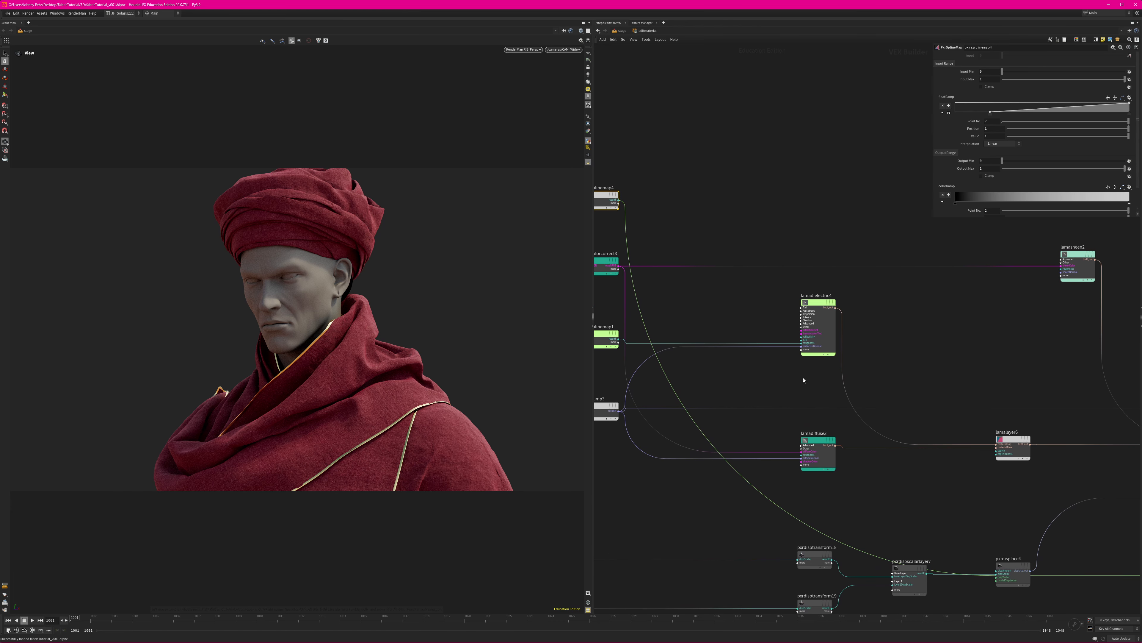
click(818, 322)
click(816, 453)
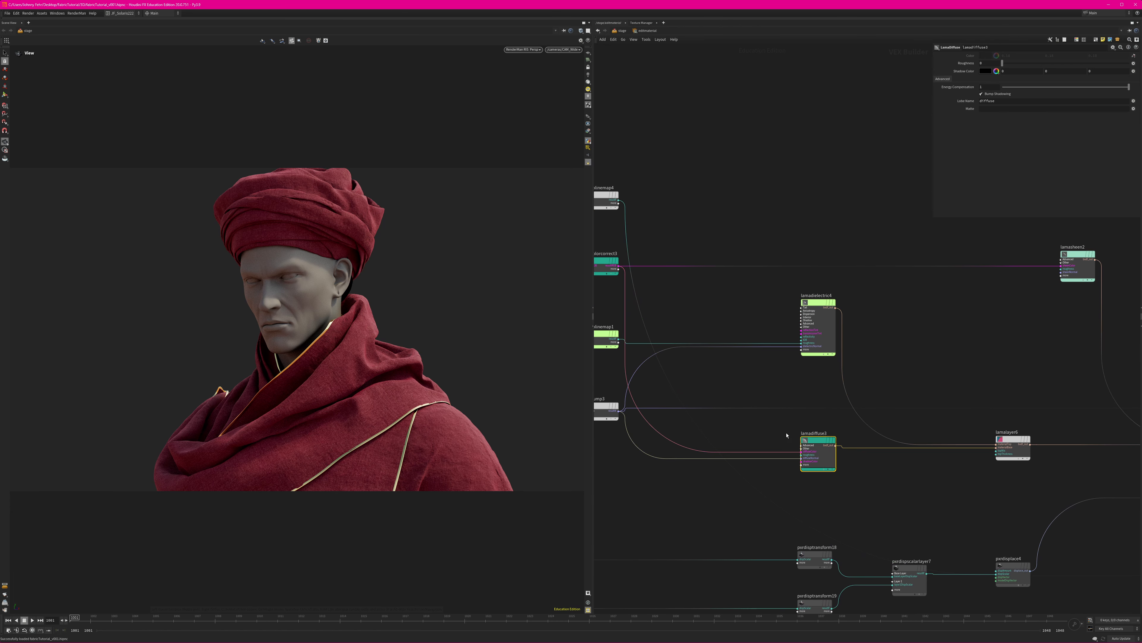
middle_drag(923, 354, 811, 416)
drag(921, 274, 1020, 391)
middle_drag(881, 397, 923, 445)
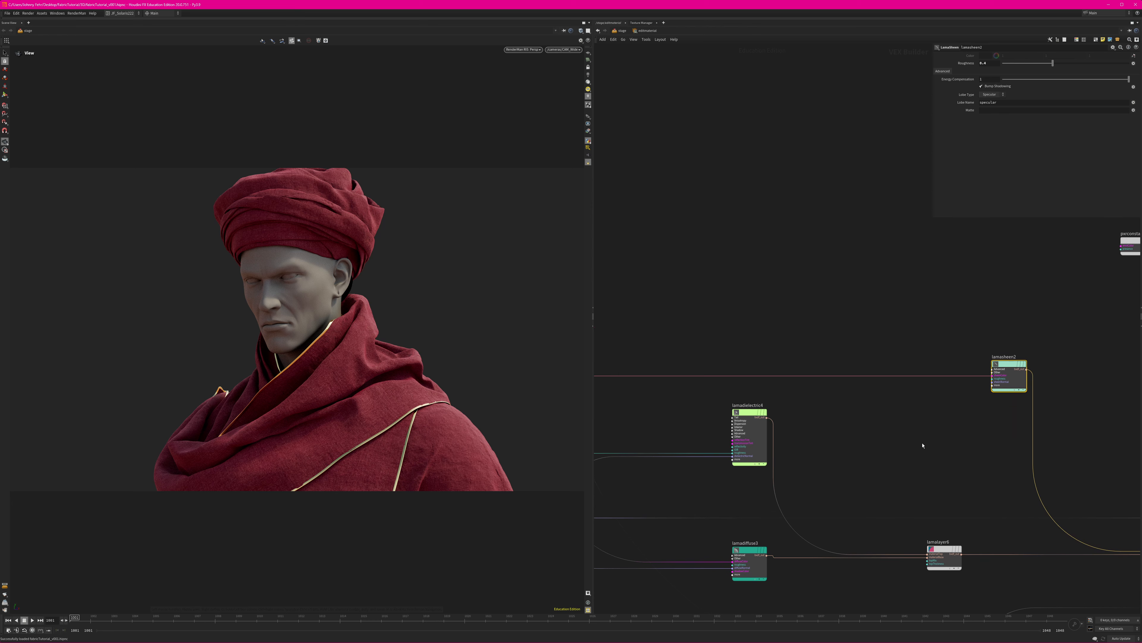
- Add a PxrSurface node in the empty space above the Lama shading nodes
middle_drag(777, 309, 834, 370)
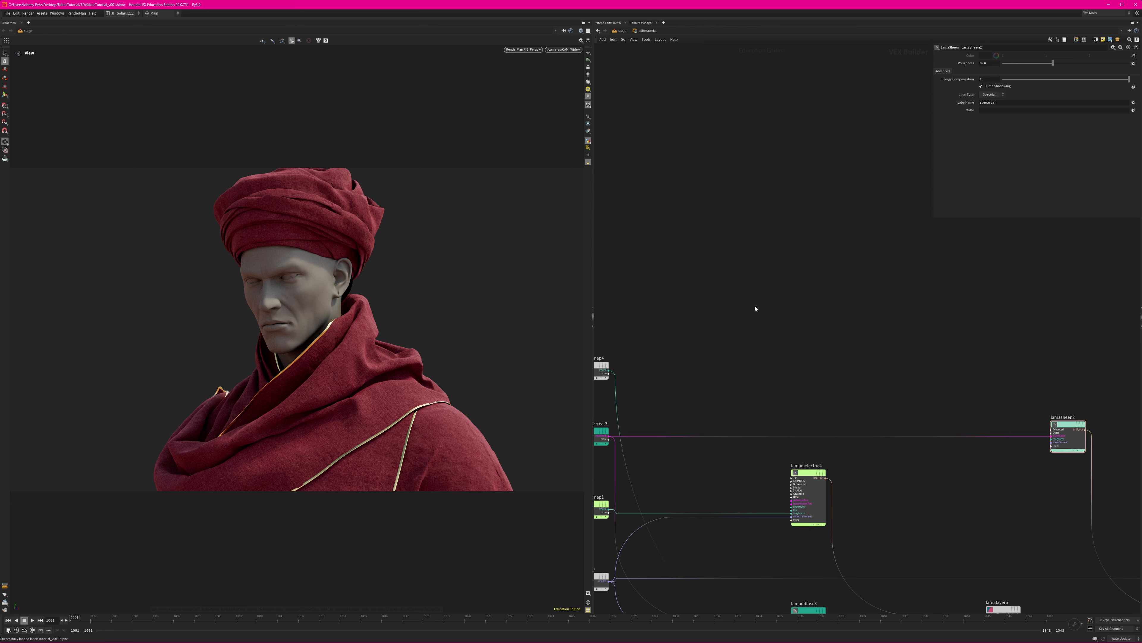
key(Tab)
text(pxrsurf)
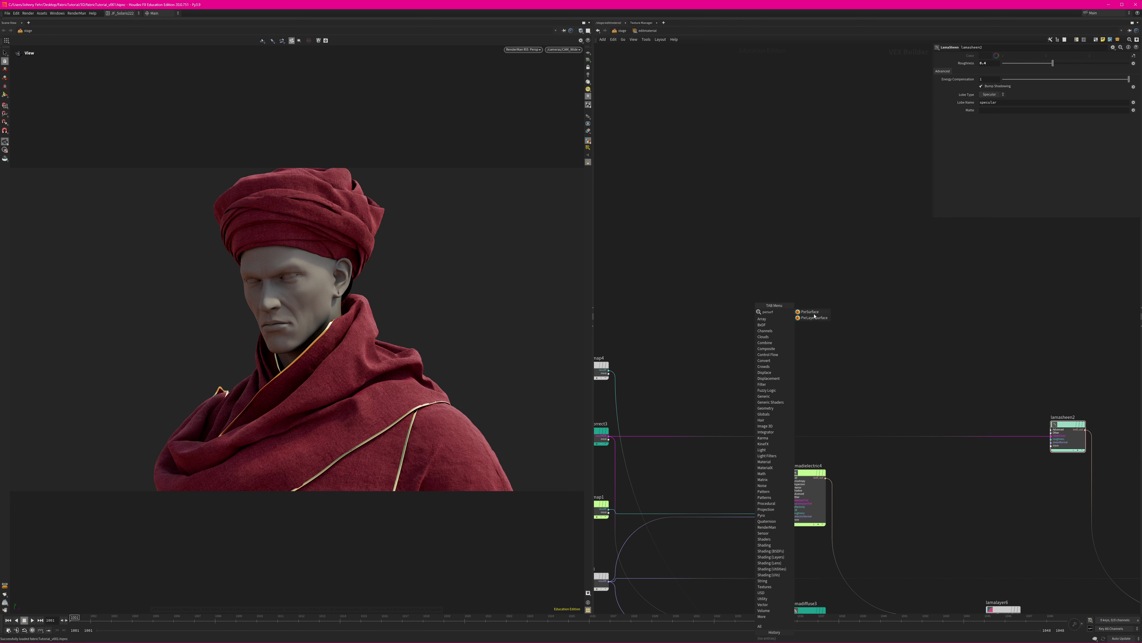
click(812, 313)
click(775, 269)
middle_drag(699, 279, 725, 310)
scroll(722, 305, up, 3)
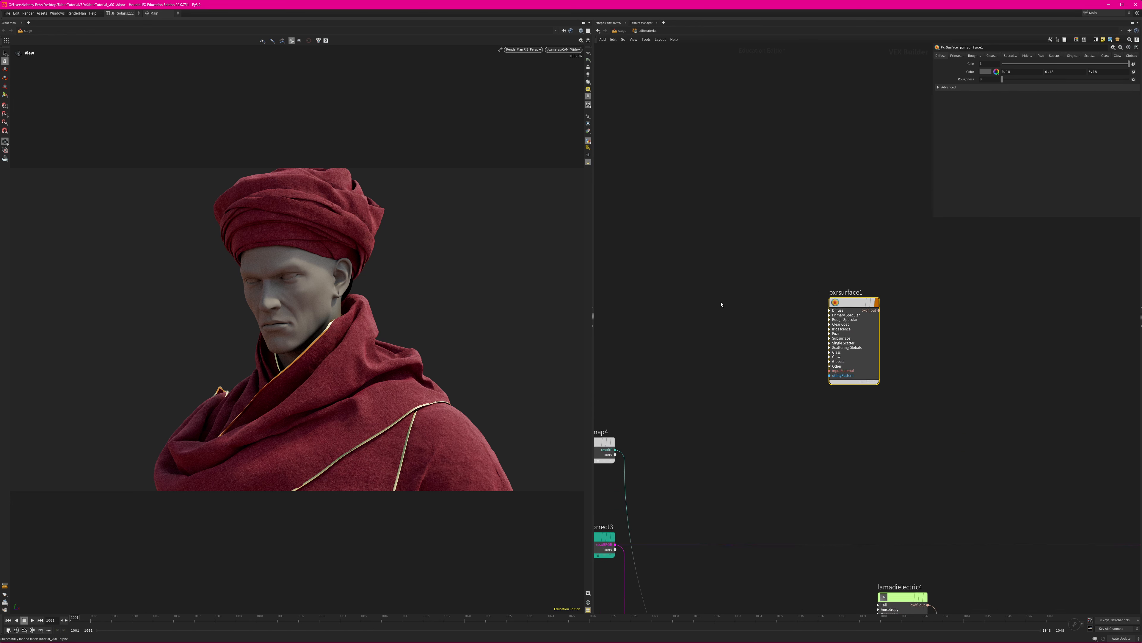
scroll(721, 305, up, 3)
middle_drag(825, 303, 722, 304)
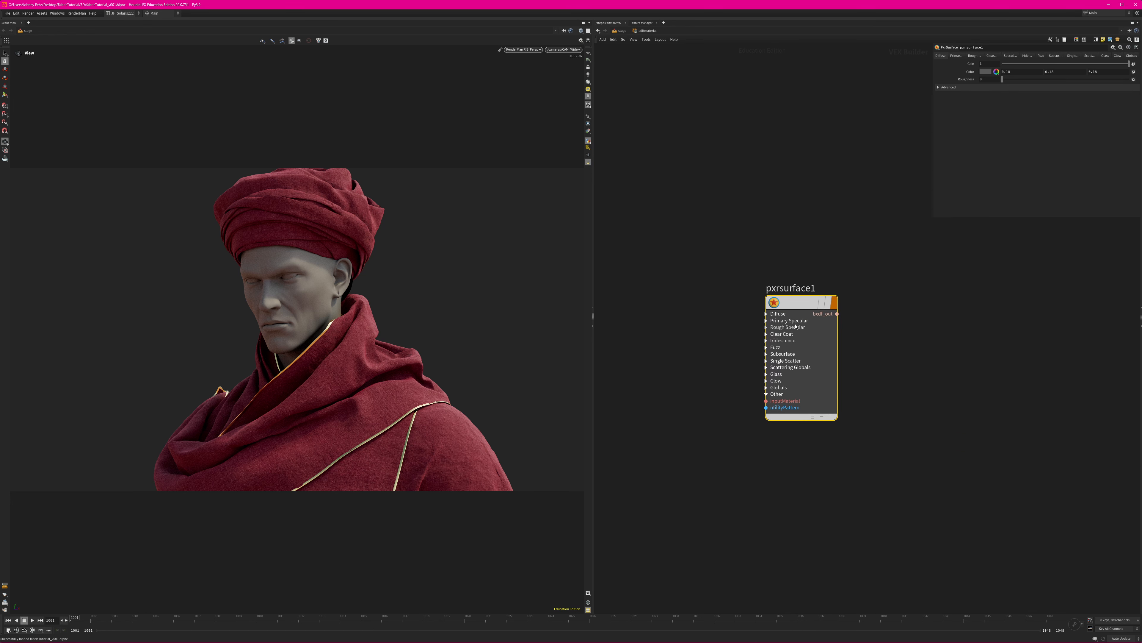
- Expand and collapse the Fuzz inputs of the PxrSurface node and delete the node
click(765, 348)
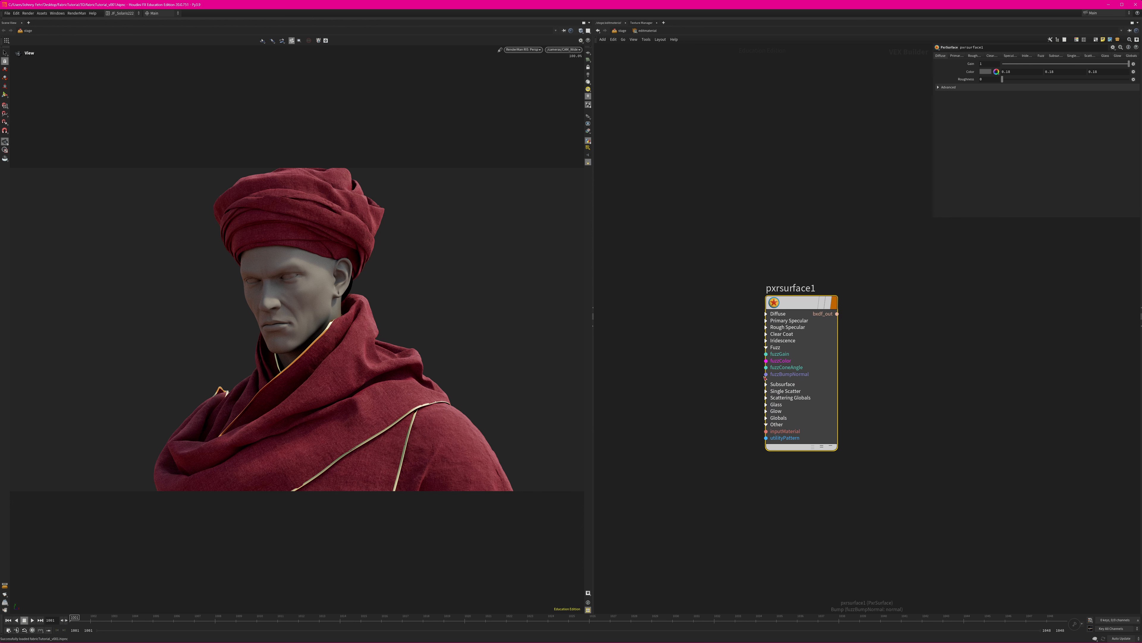
click(766, 348)
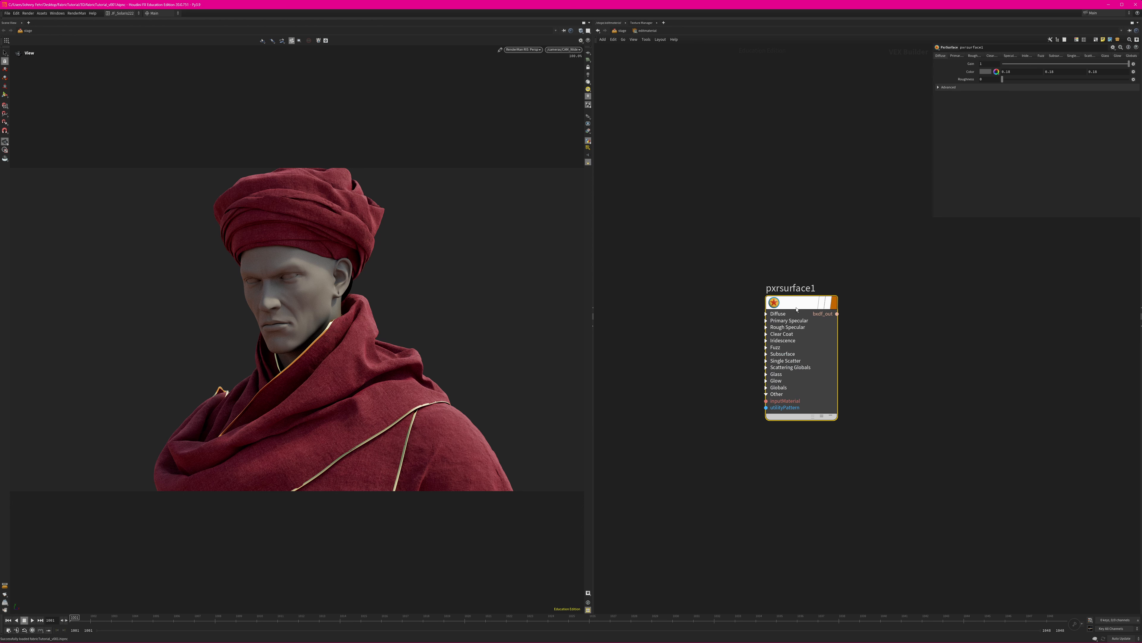
mouse_move(799, 306)
key(Delete)
- Inspect the AO, ALBEDO, ROUGHNESS, BUMP, DISPLACEMENT and pxrtexture14 nodes one after another
scroll(750, 352, down, 5)
middle_drag(739, 390, 938, 334)
middle_drag(809, 406, 797, 343)
scroll(796, 343, up, 6)
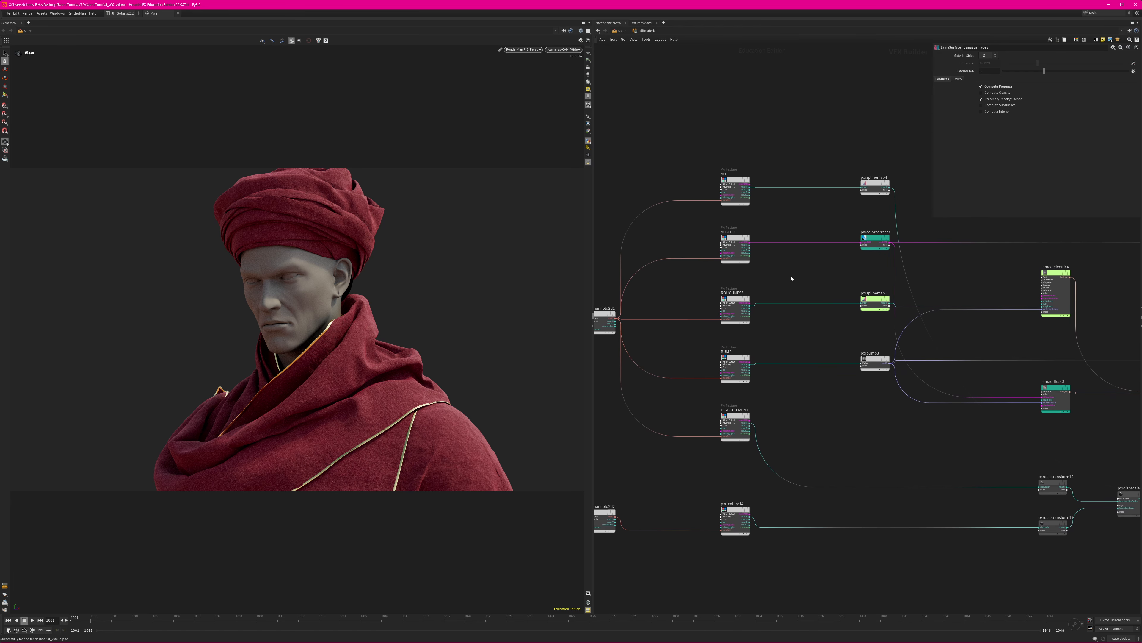
middle_drag(771, 282, 771, 282)
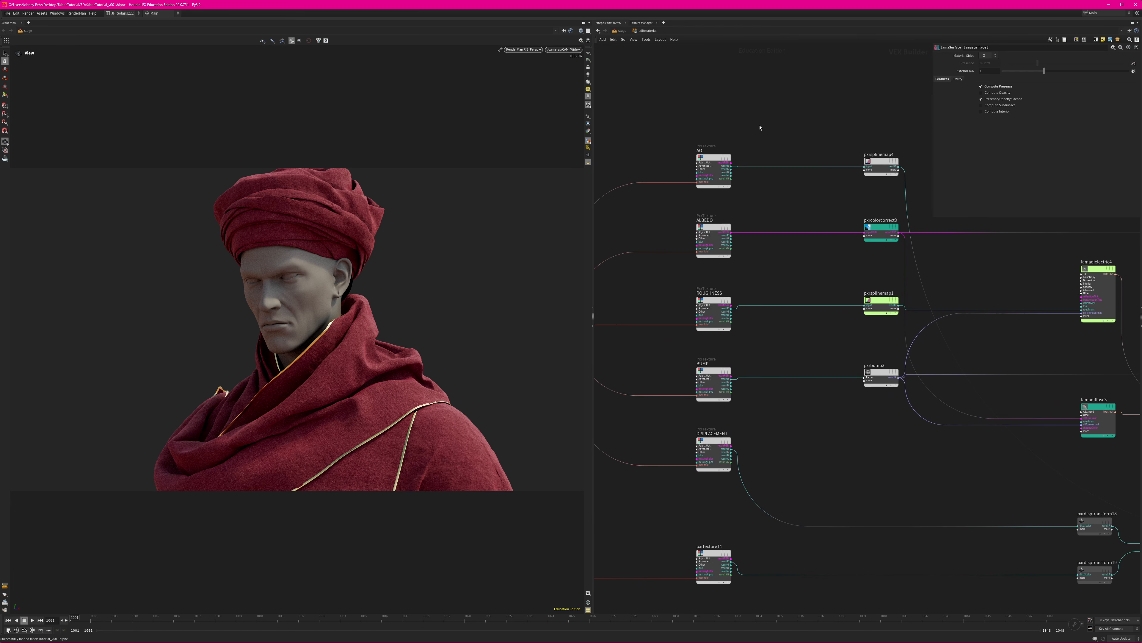
drag(758, 124, 675, 203)
drag(748, 200, 676, 264)
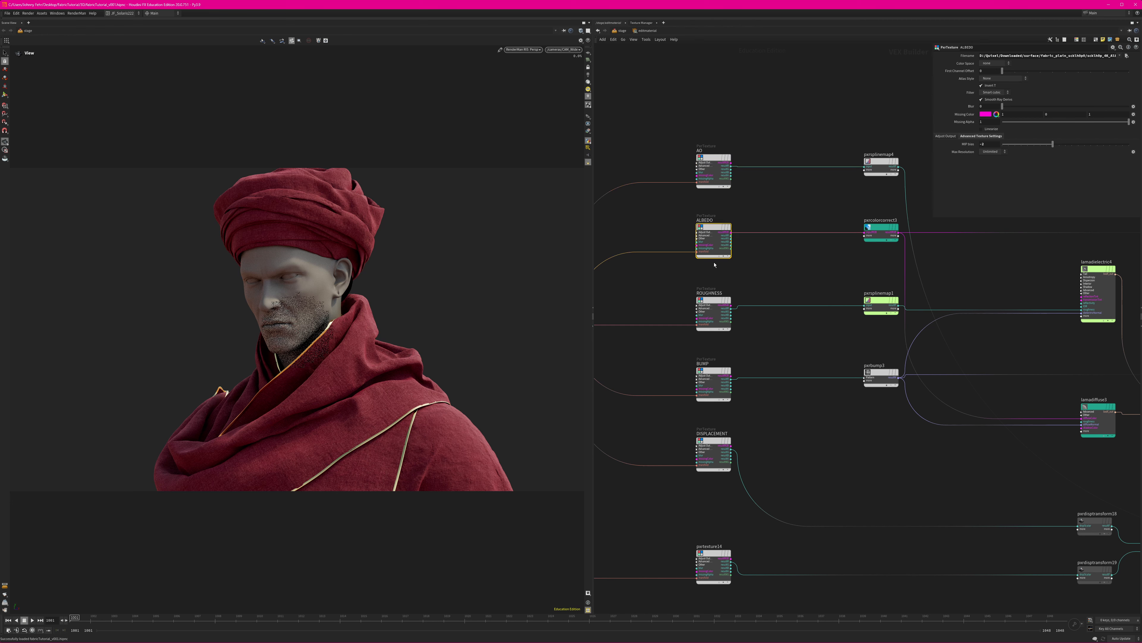
drag(764, 264, 687, 330)
drag(764, 338, 676, 415)
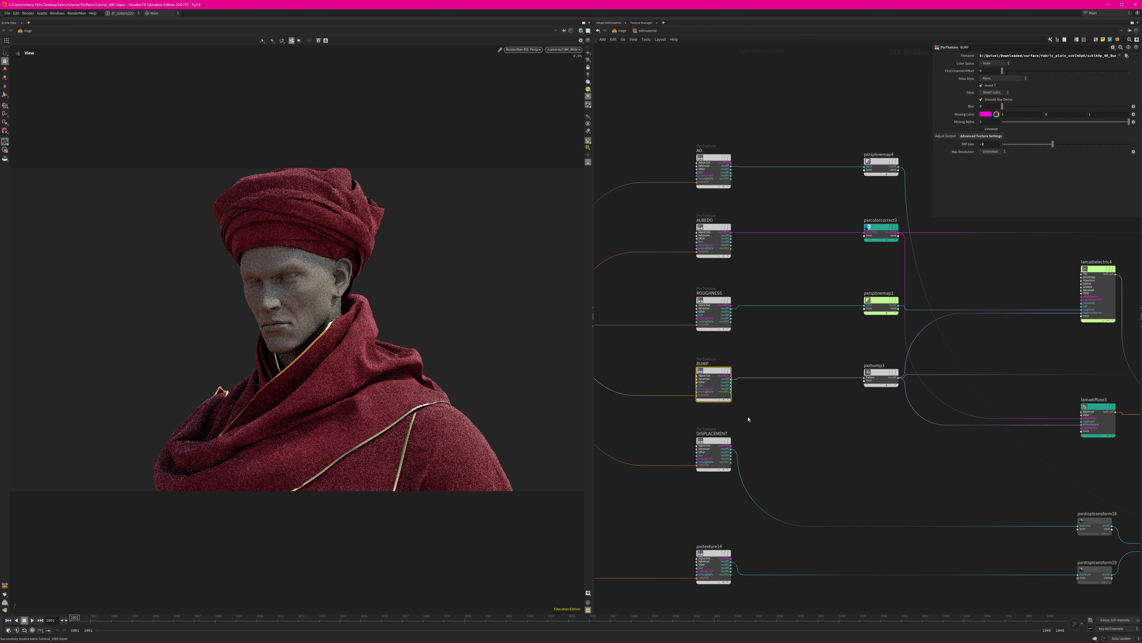
drag(748, 419, 684, 493)
middle_drag(697, 500, 838, 422)
drag(820, 438, 877, 558)
middle_drag(957, 351, 816, 460)
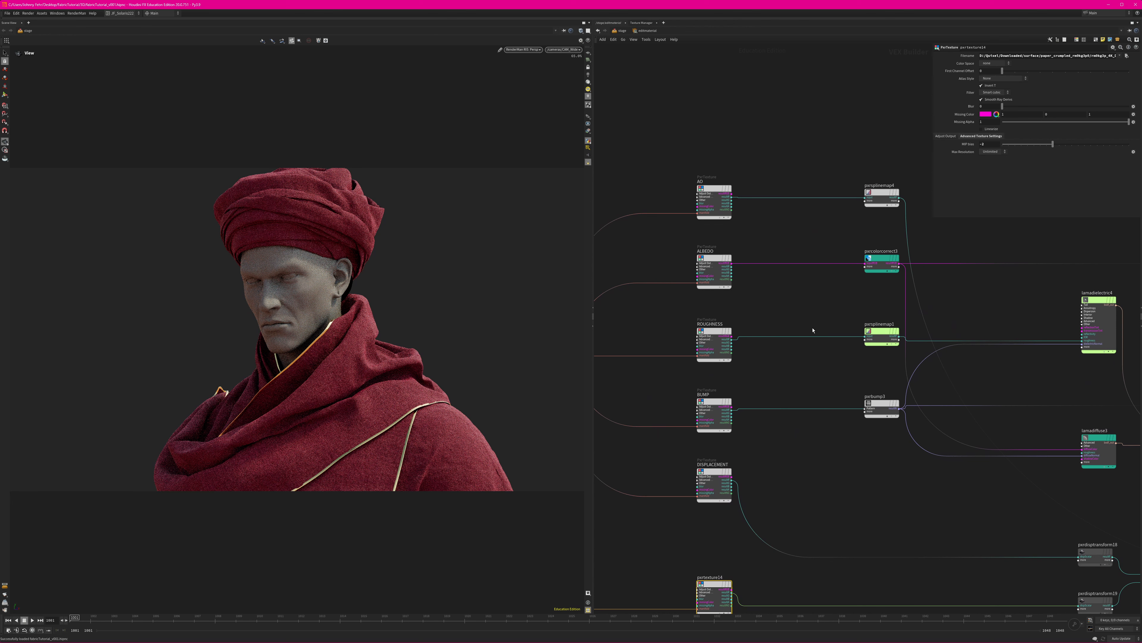
- Show the settings of the albedo's color correct node, view the blue fabric reference image and minimize it
middle_drag(808, 283, 703, 421)
click(827, 319)
scroll(704, 420, up, 2)
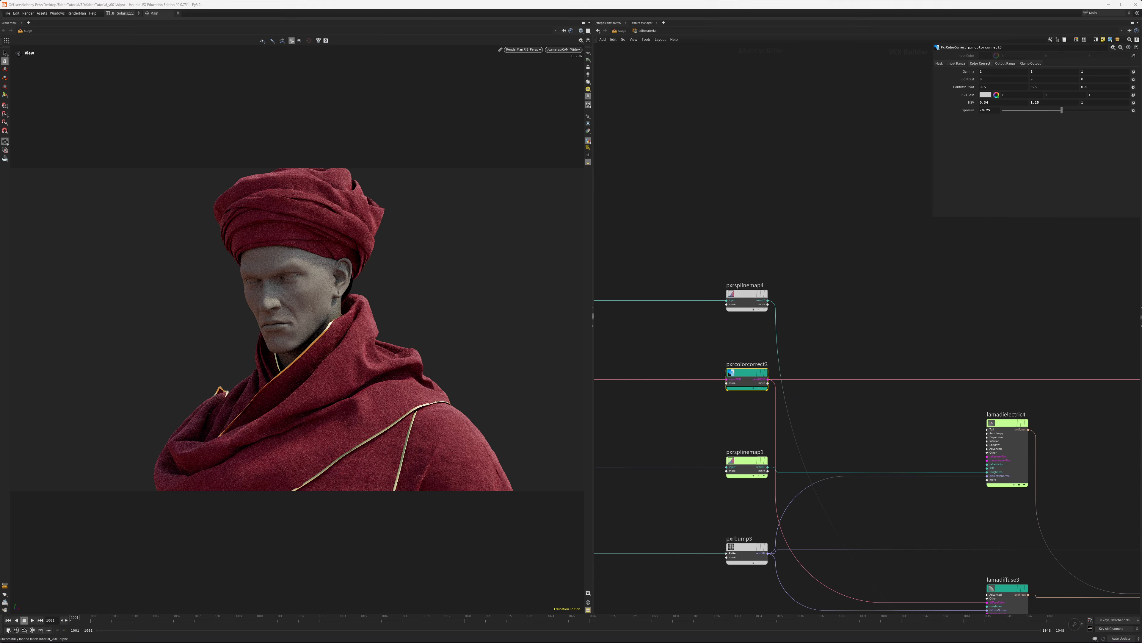
drag(582, 1, 364, 123)
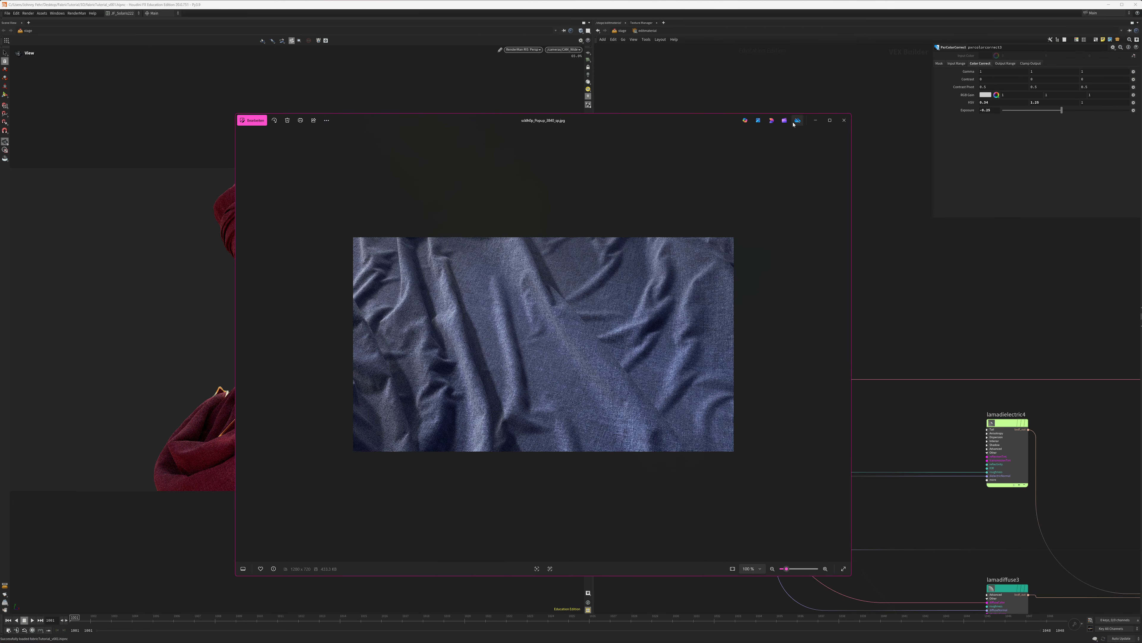
click(815, 121)
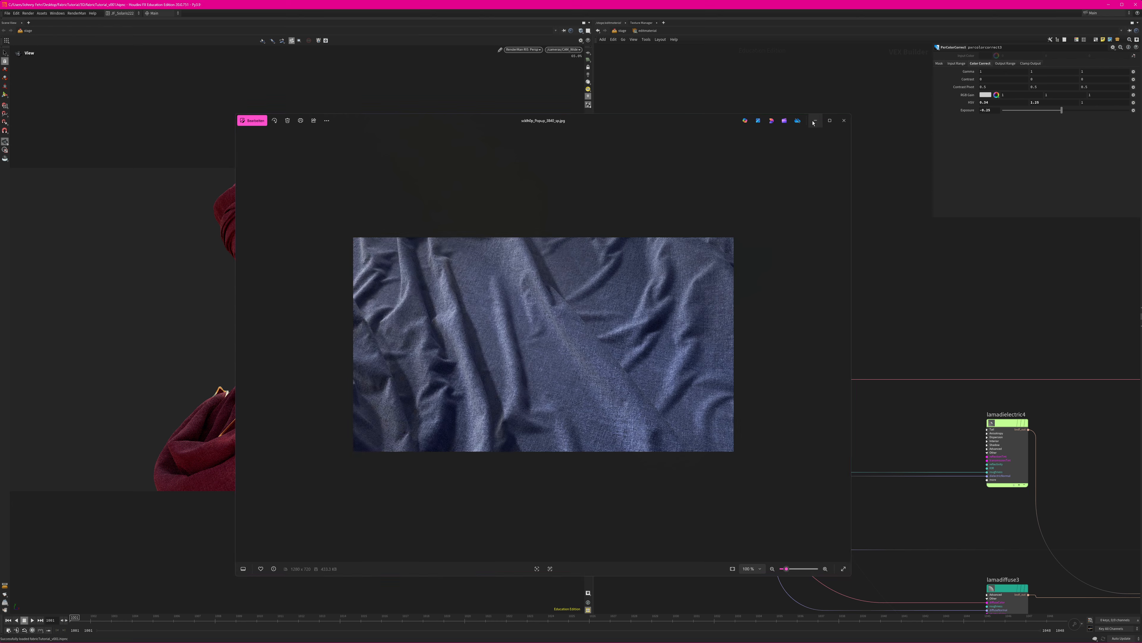
- Follow the color correct output through the network and inspect the lamasheen2 node's settings
scroll(785, 406, down, 4)
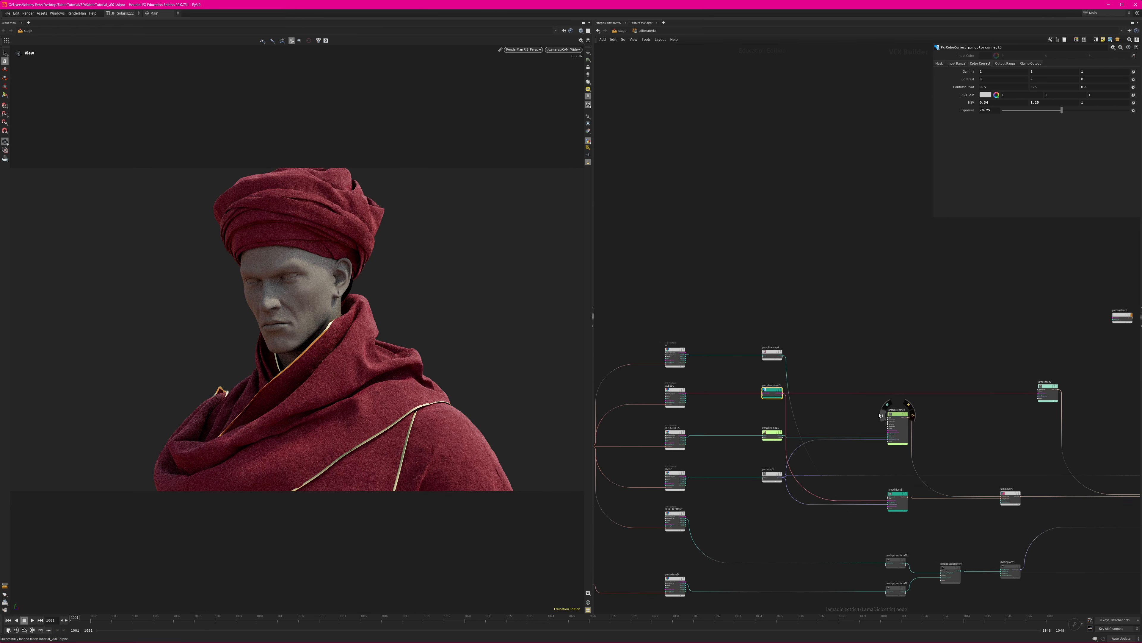
middle_drag(941, 395, 834, 409)
scroll(834, 408, up, 2)
middle_drag(864, 452, 1061, 458)
scroll(765, 448, up, 2)
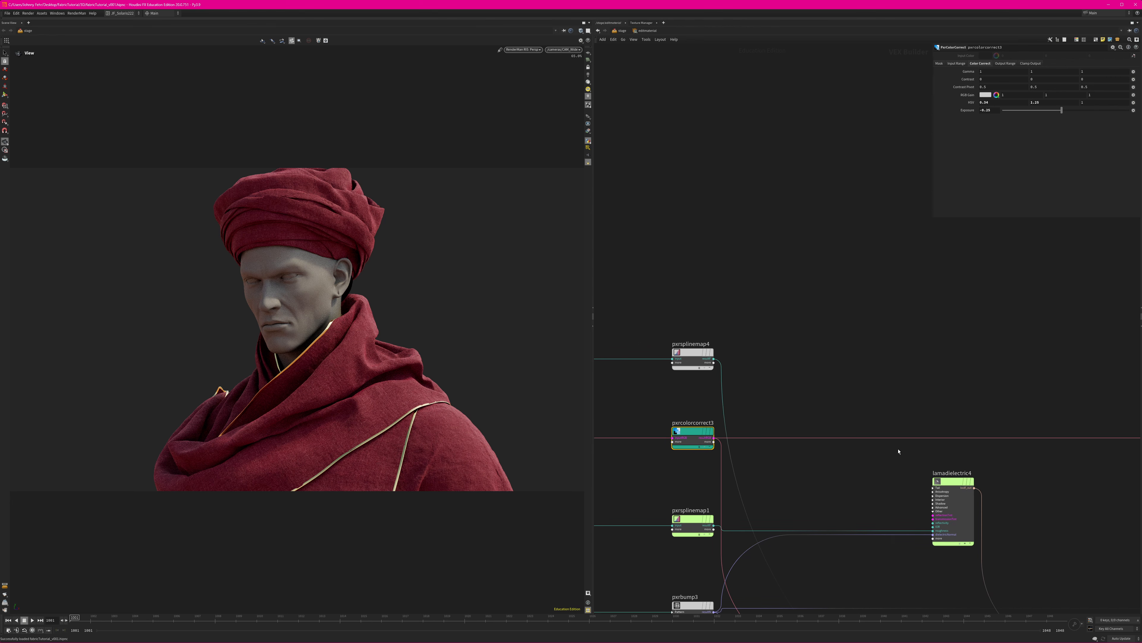
middle_drag(899, 451, 641, 475)
click(922, 451)
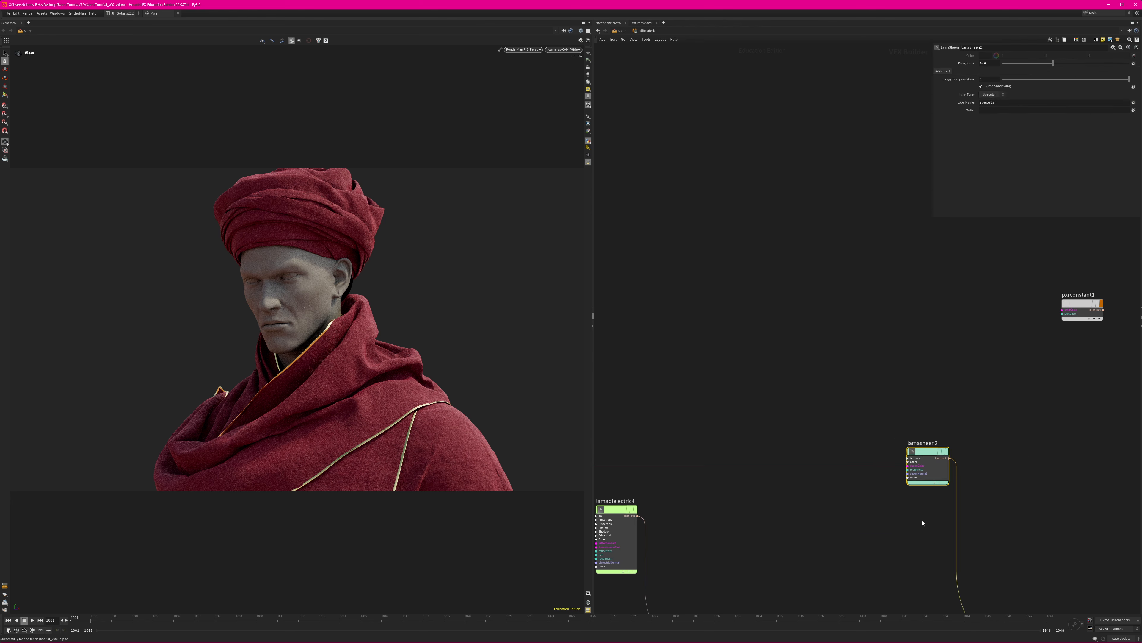
middle_drag(923, 523, 874, 521)
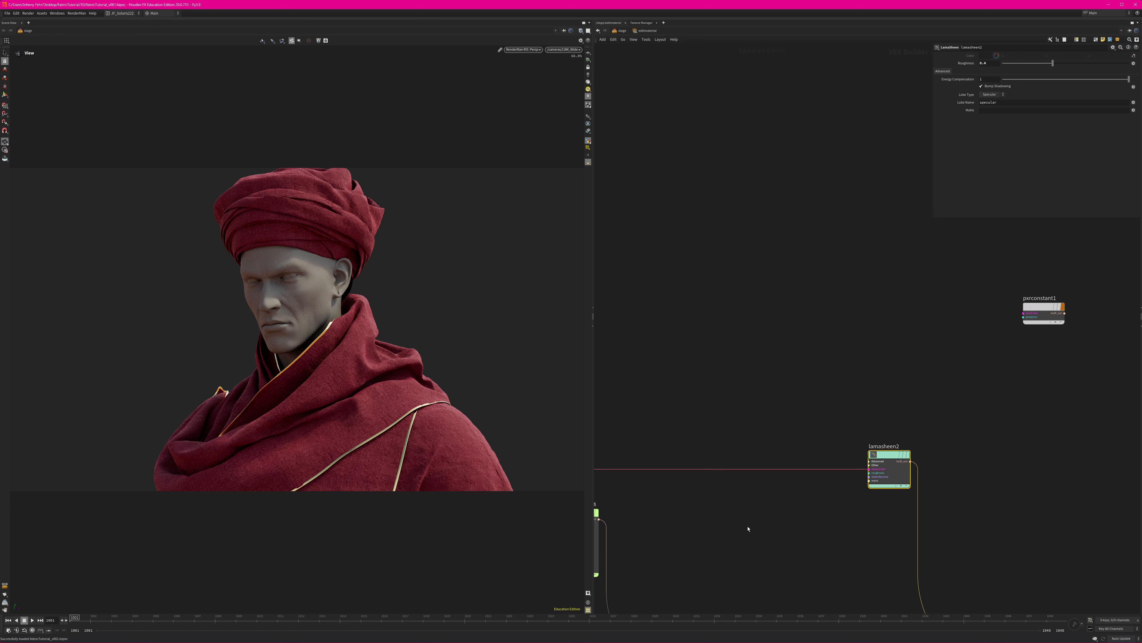
middle_drag(748, 529, 871, 495)
key(Tab)
text(col)
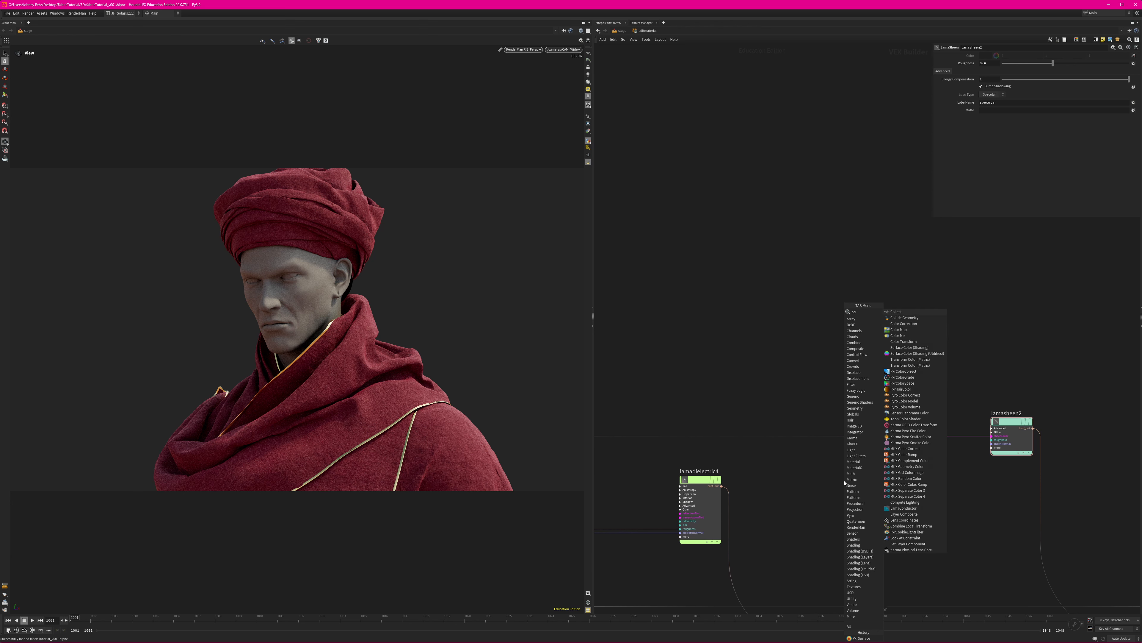
text(orcor)
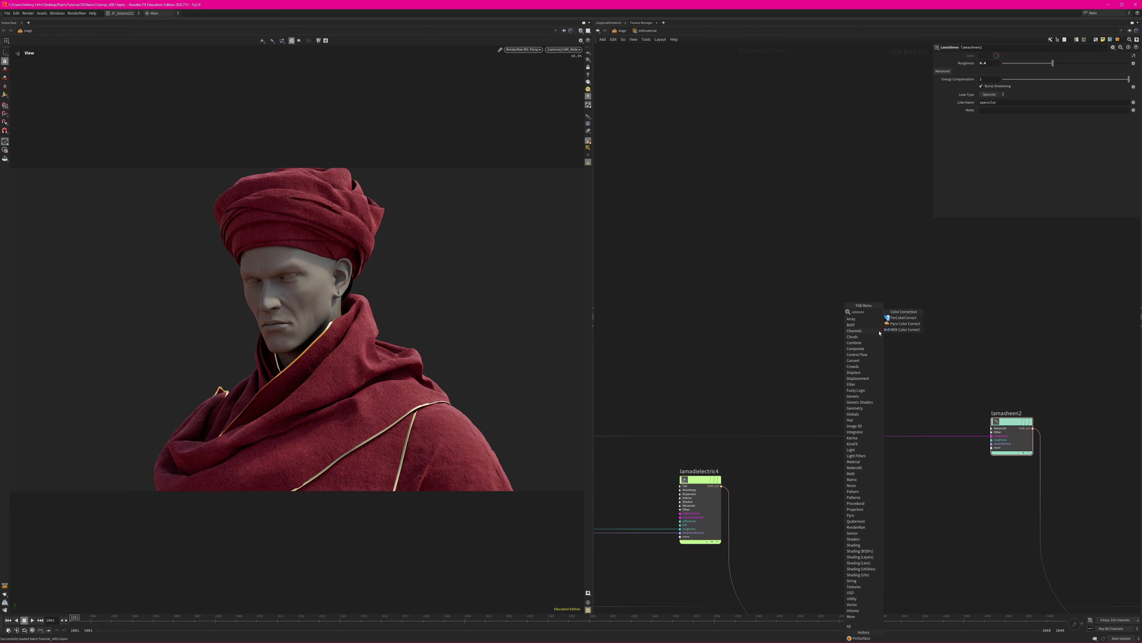
click(904, 323)
click(837, 375)
scroll(836, 375, up, 3)
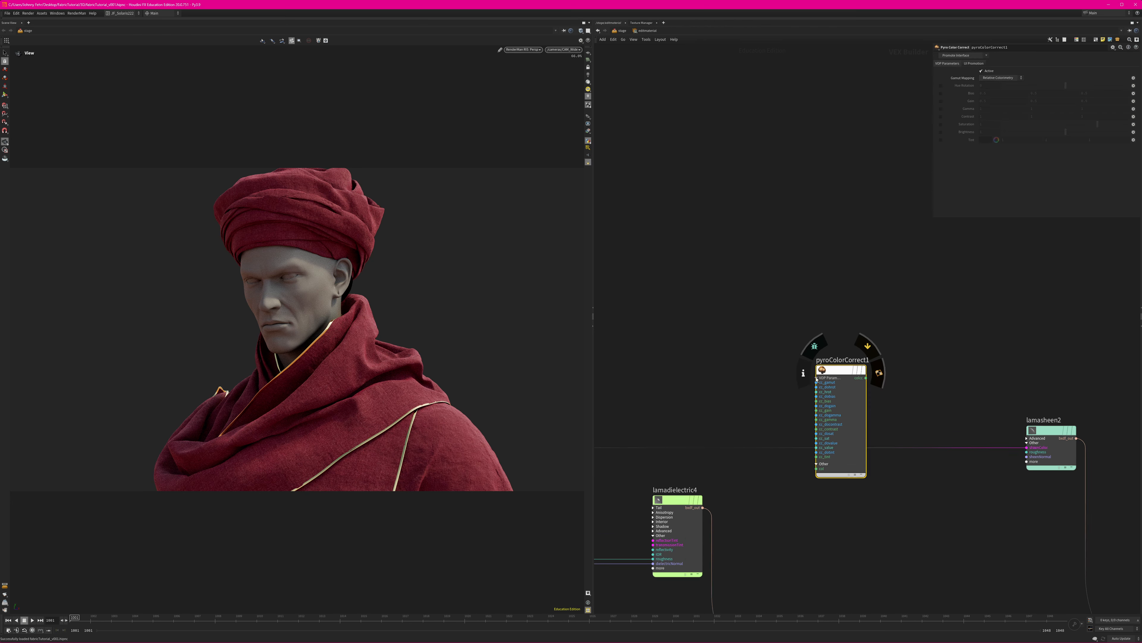
key(Delete)
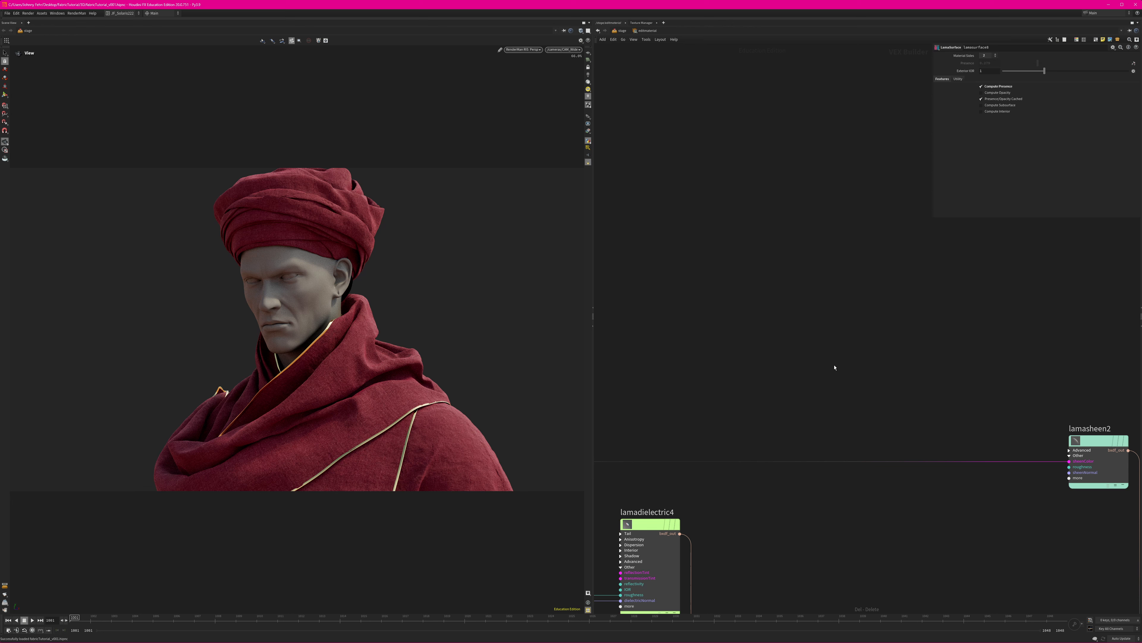
- Add a PxrColorCorrect node and insert it into the color connection feeding the lamasheen2 node
key(Tab)
text(colorcor)
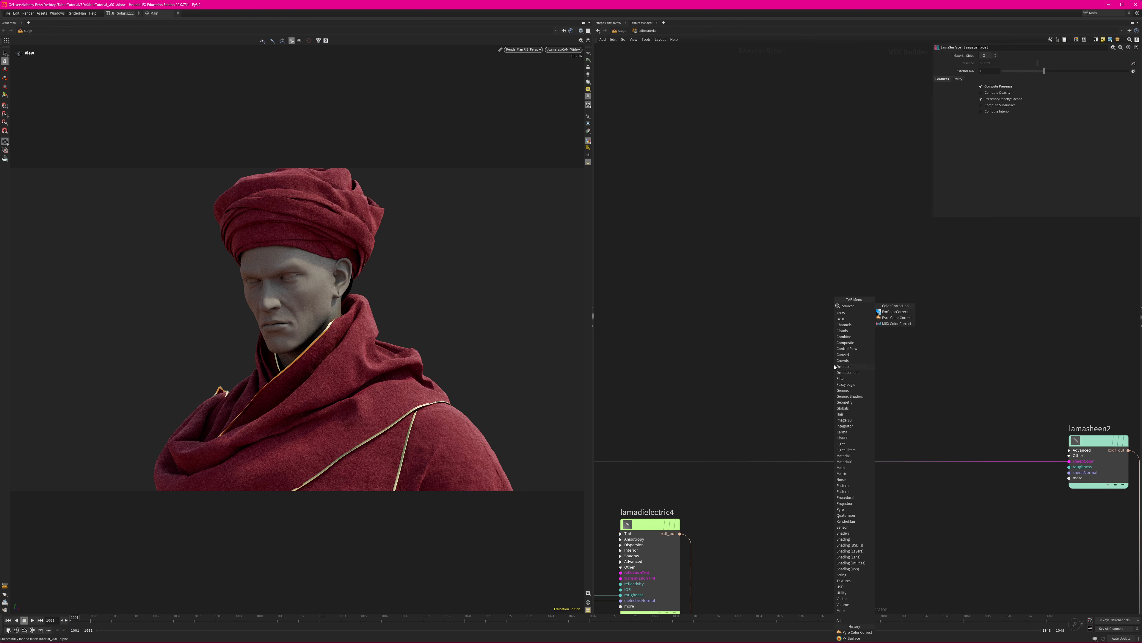
click(895, 311)
click(842, 368)
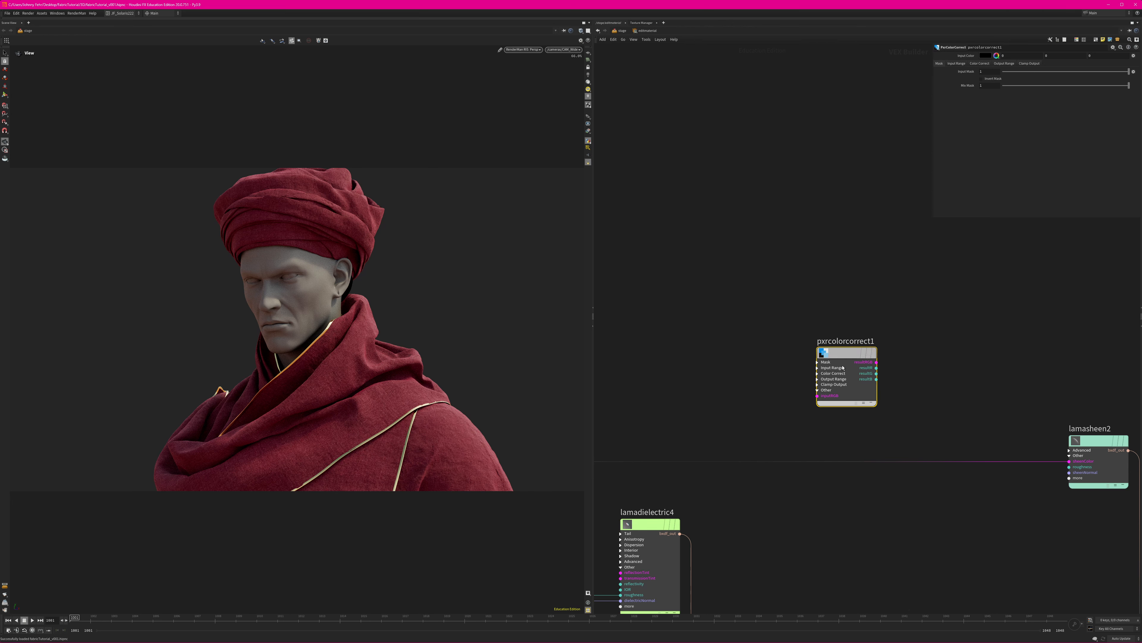
drag(843, 368, 824, 462)
- Set the new color correct node's Exposure to 0.5 and place the node above lamadielectric4
click(985, 63)
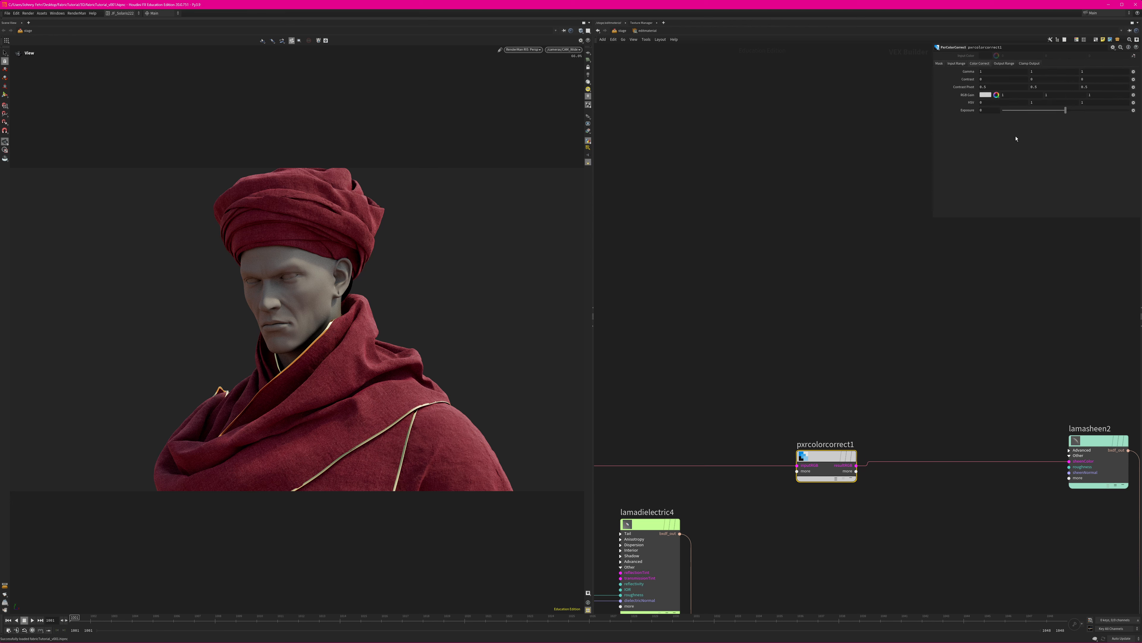
click(984, 111)
text(.5)
key(Return)
scroll(856, 270, down, 3)
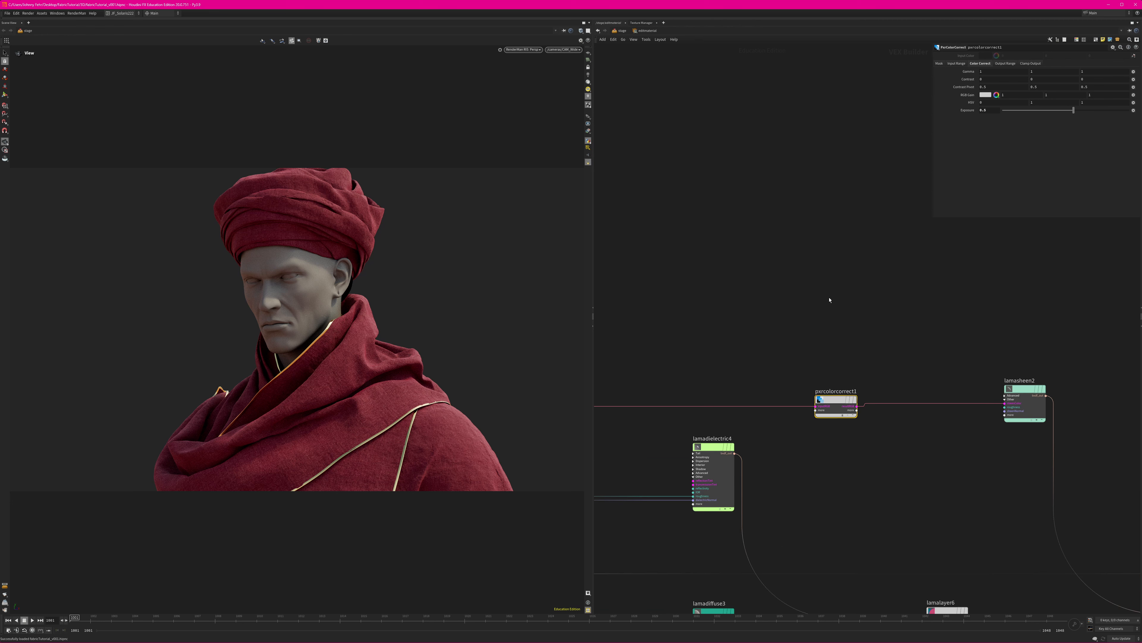
middle_drag(811, 349, 839, 373)
middle_drag(829, 467, 842, 459)
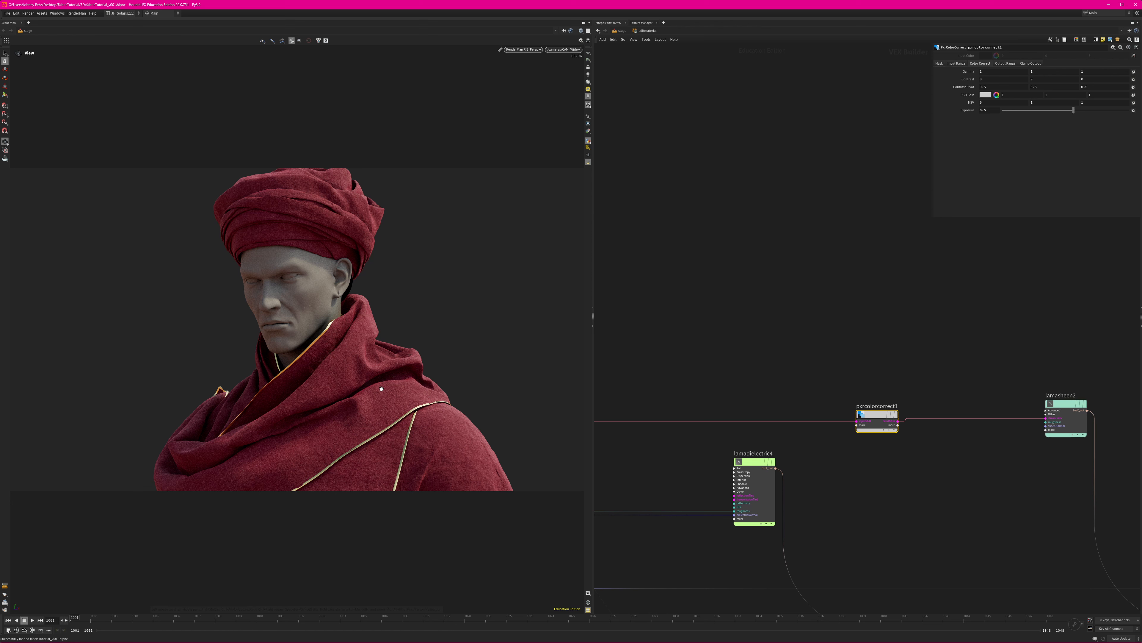
drag(892, 410, 773, 392)
- Locate the pxrbump3 node in the network and inspect its settings
scroll(797, 432, down, 5)
middle_drag(711, 463, 854, 436)
scroll(799, 460, up, 5)
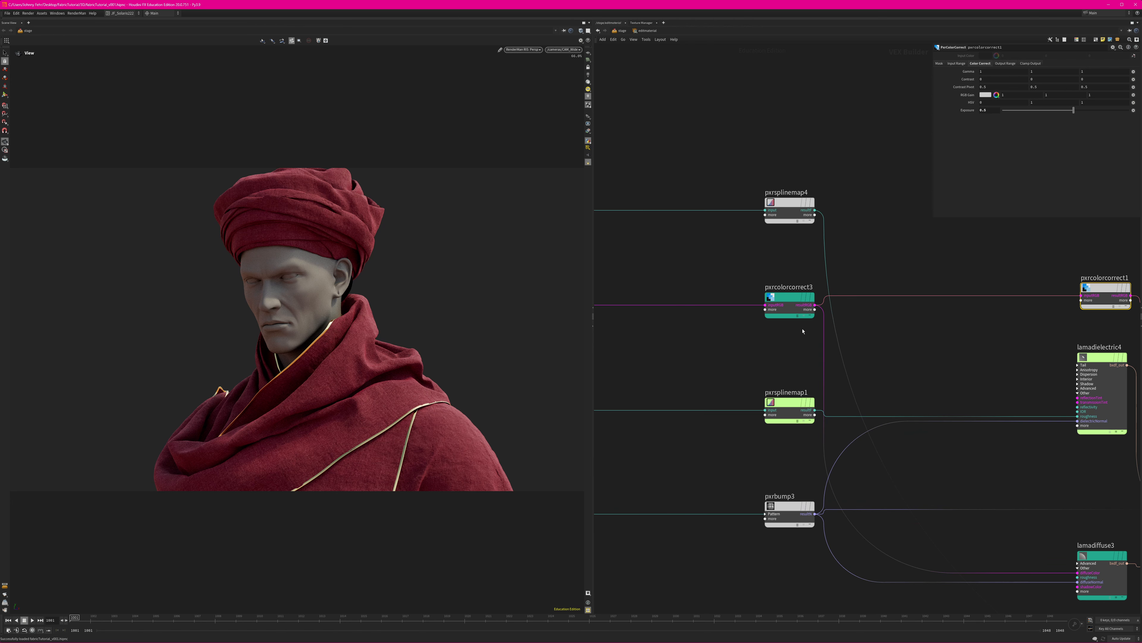
middle_drag(774, 390, 767, 347)
scroll(780, 420, up, 2)
click(774, 473)
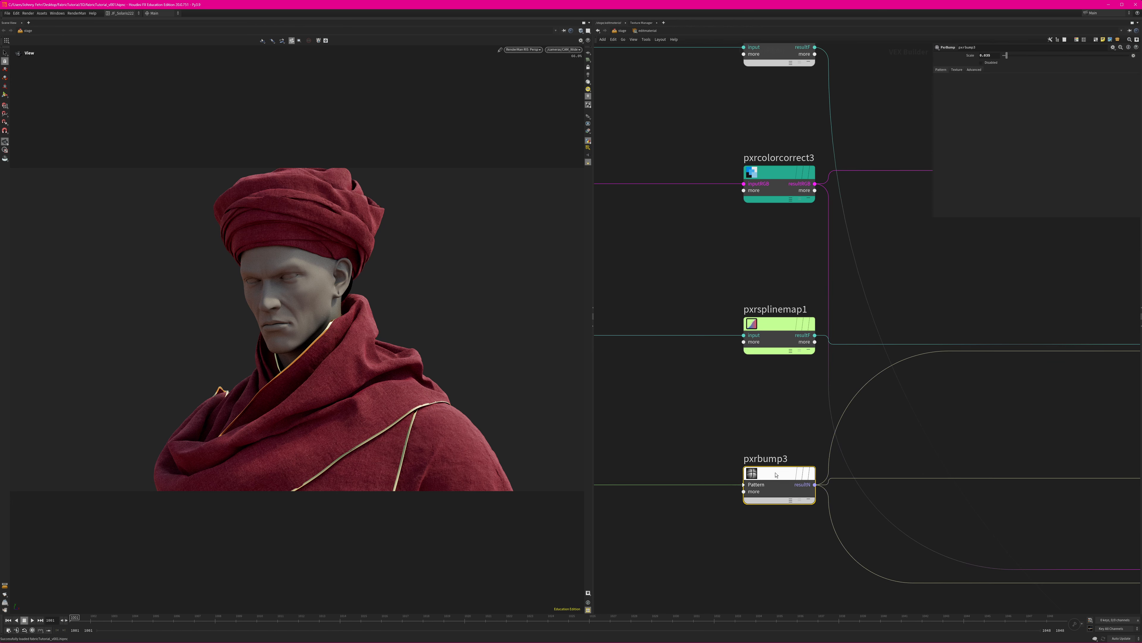
middle_drag(790, 401, 774, 414)
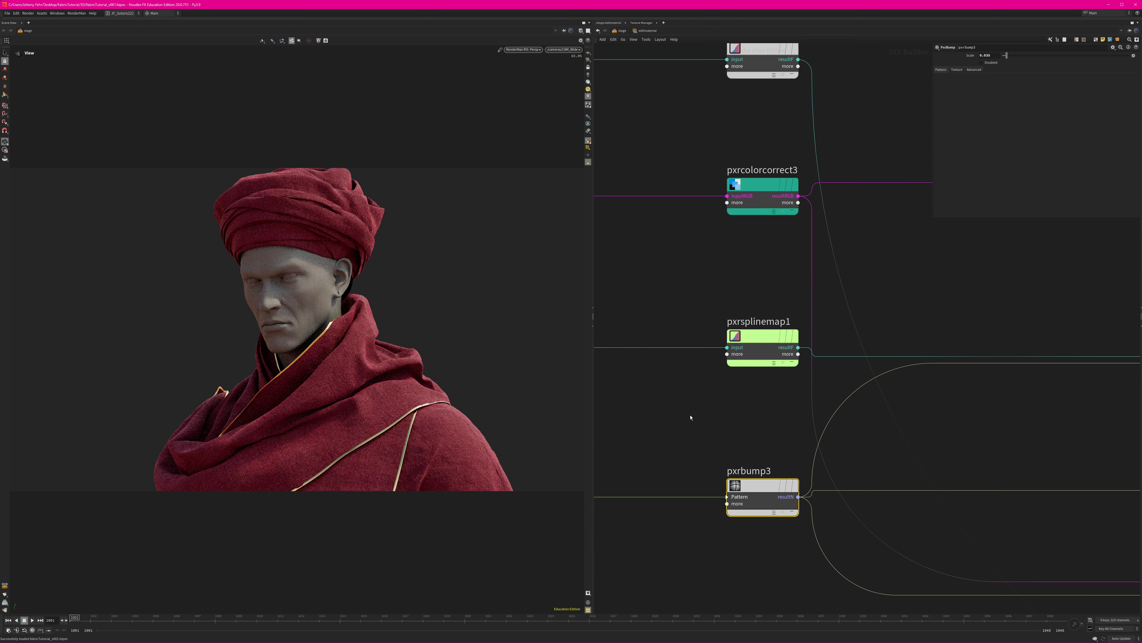
middle_drag(713, 422, 725, 442)
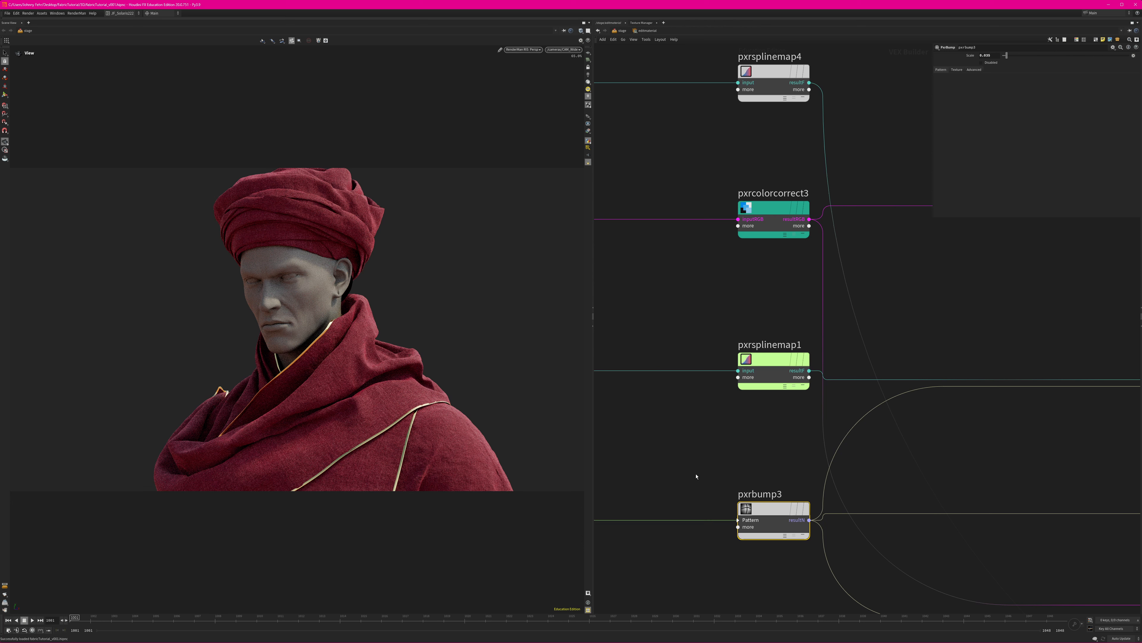
- Show the pxrsplinemap1 node's ramp settings and enlarge the parameter overlay to fit them
scroll(733, 446, down, 3)
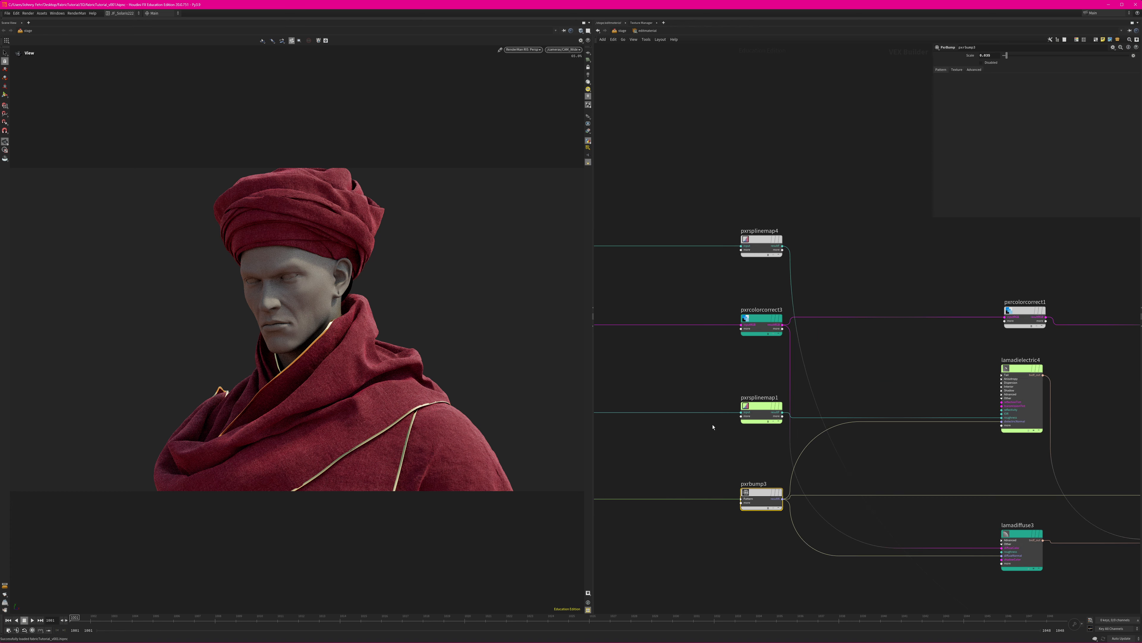
scroll(750, 378, up, 1)
click(760, 408)
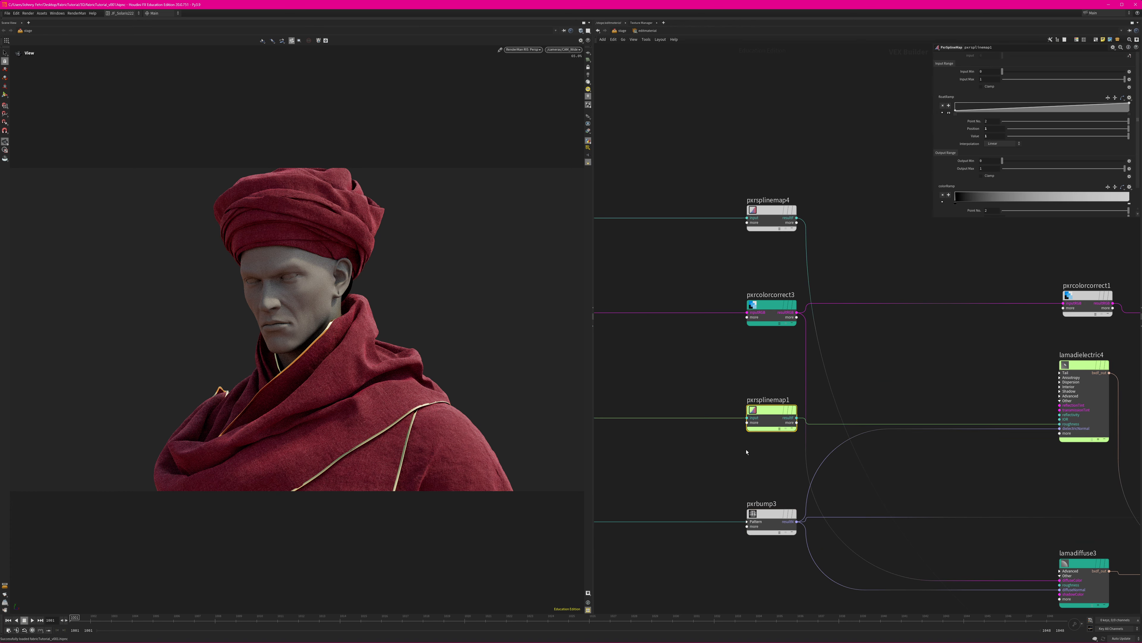
middle_drag(730, 458, 652, 496)
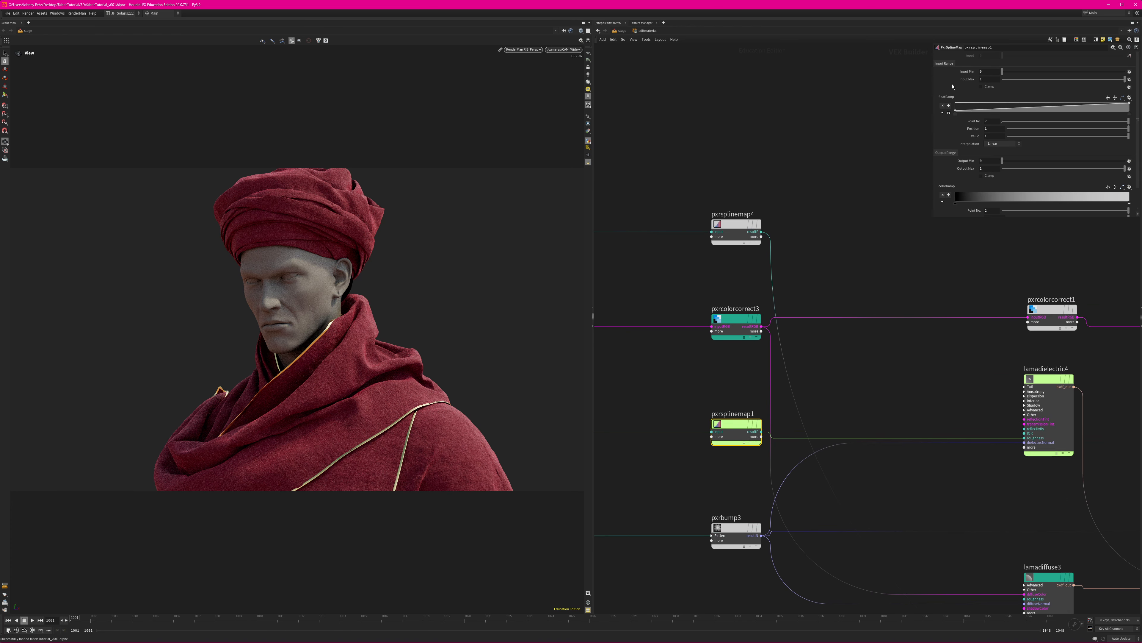
drag(933, 219, 910, 317)
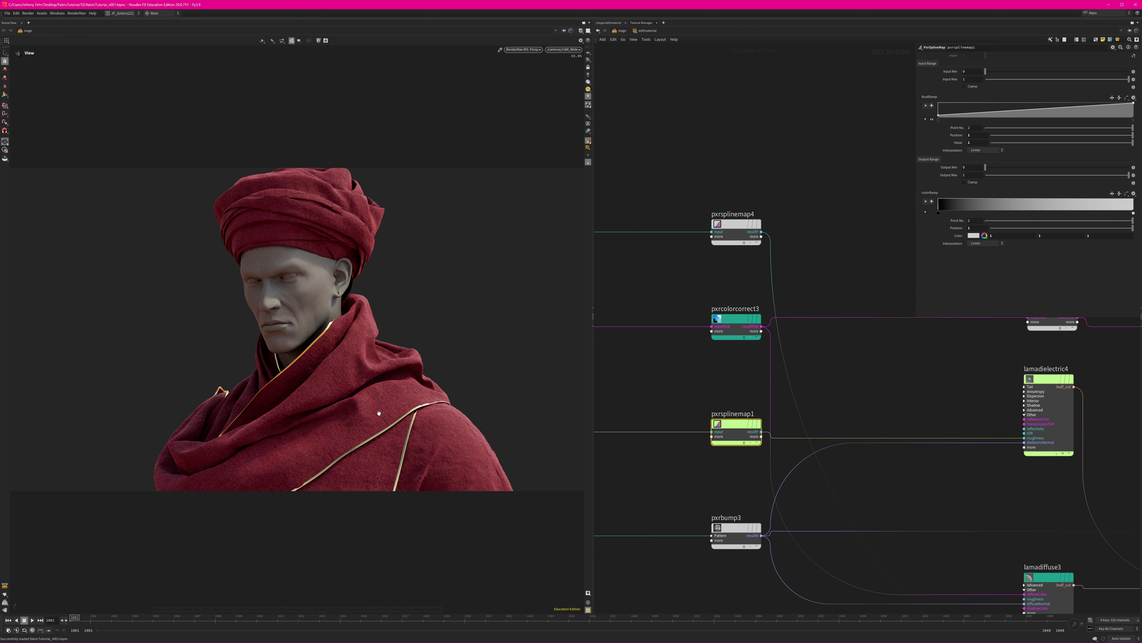
- Shrink the parameter overlay and inspect the pxrdisptransform18, pxrdisptransform19 and pxrdispscalarlayer7 displacement nodes, including Layer 1 of the scalar layer
scroll(845, 388, down, 3)
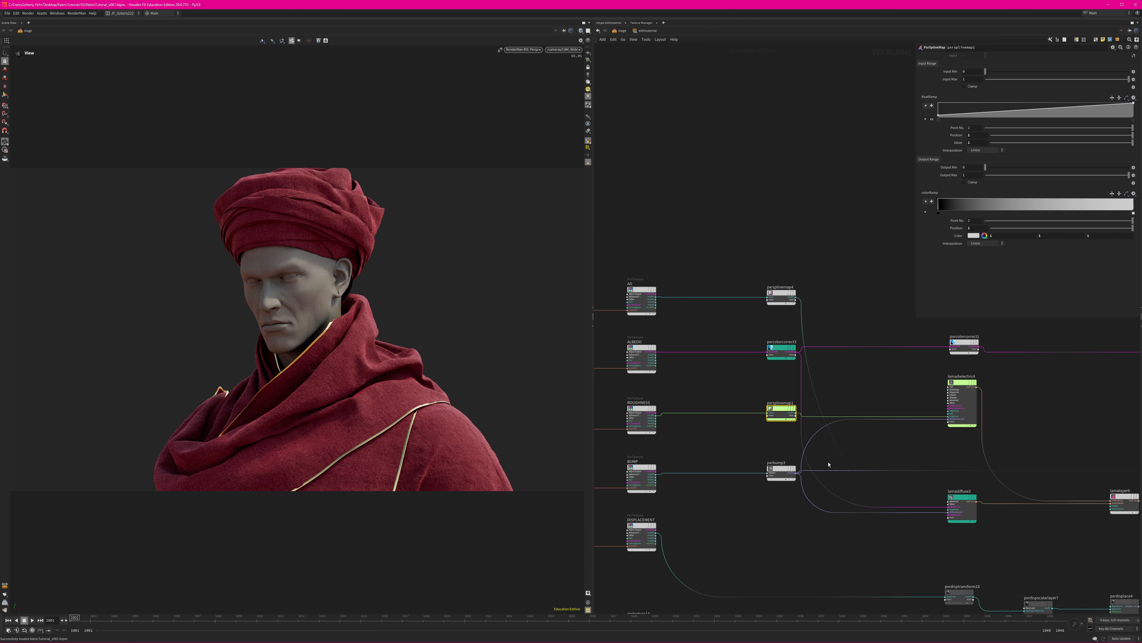
middle_drag(888, 451, 787, 316)
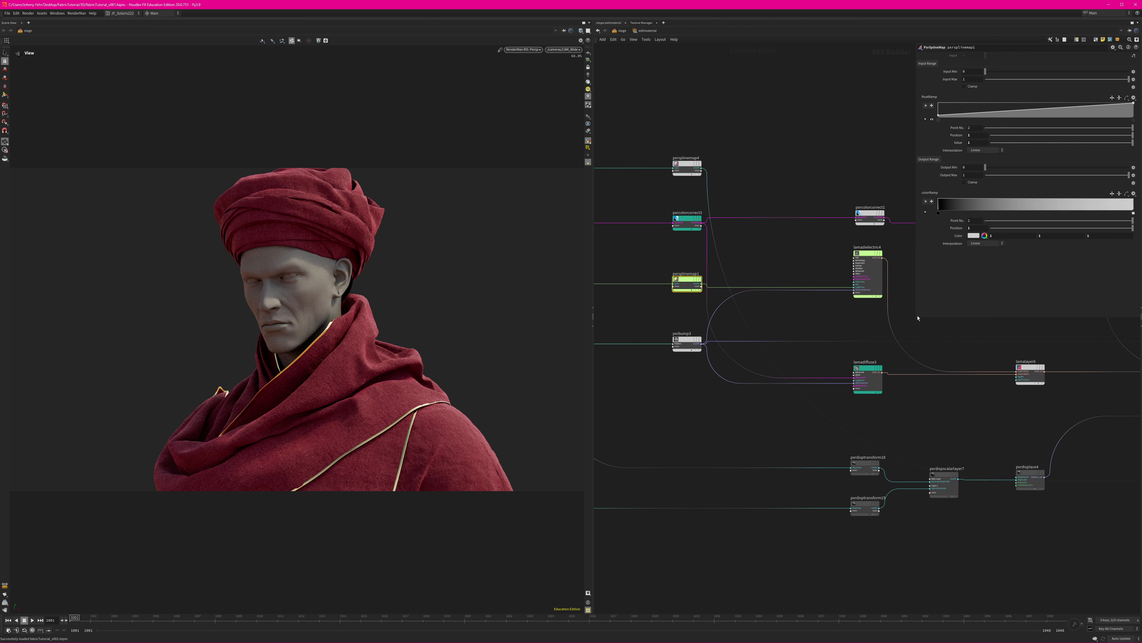
drag(918, 317, 961, 289)
scroll(883, 467, up, 2)
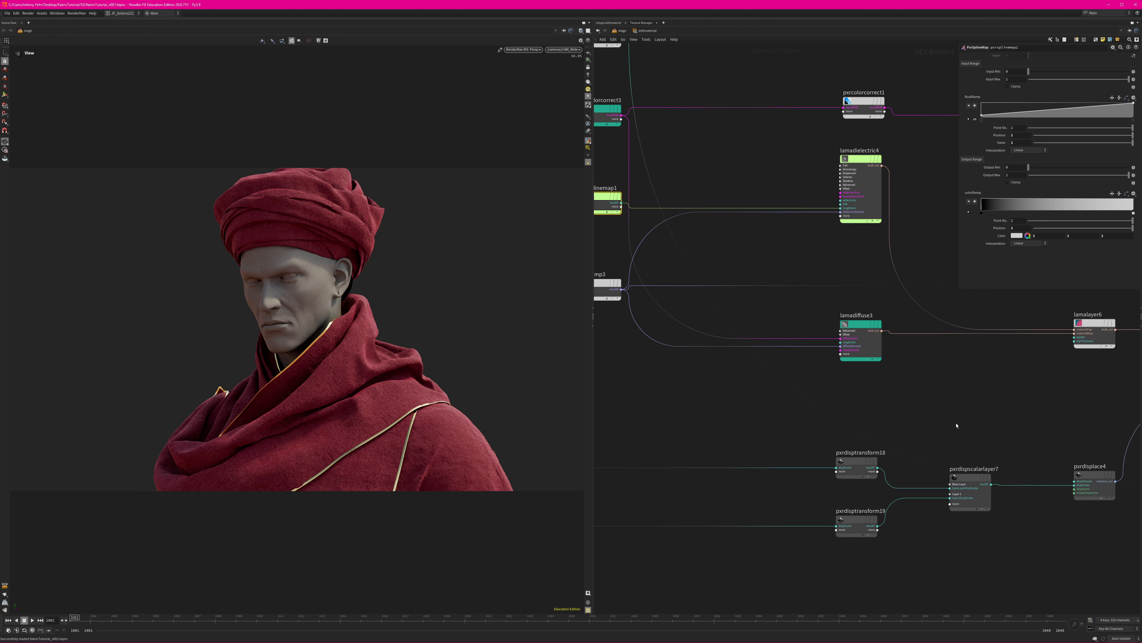
middle_drag(957, 425, 883, 448)
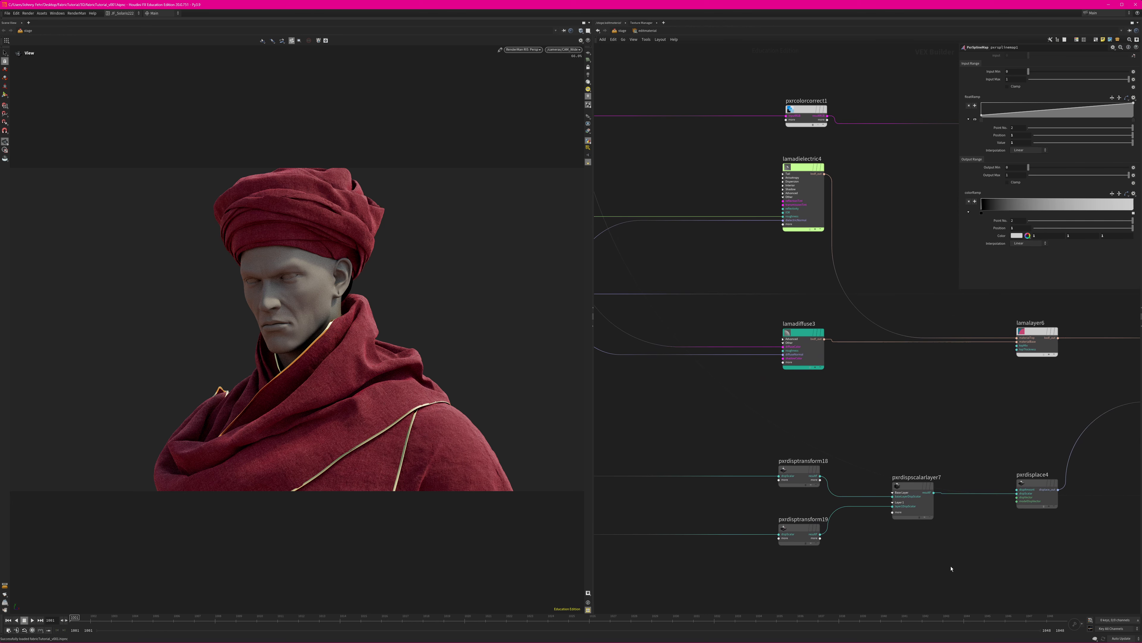
scroll(936, 566, up, 4)
middle_drag(882, 547, 935, 552)
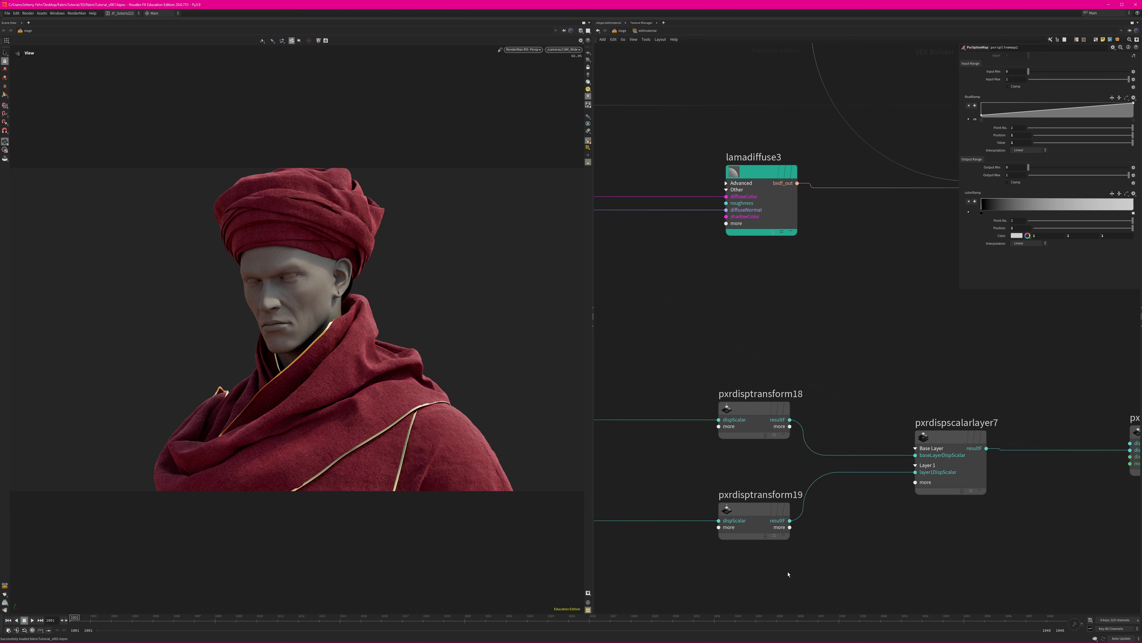
drag(790, 581, 741, 387)
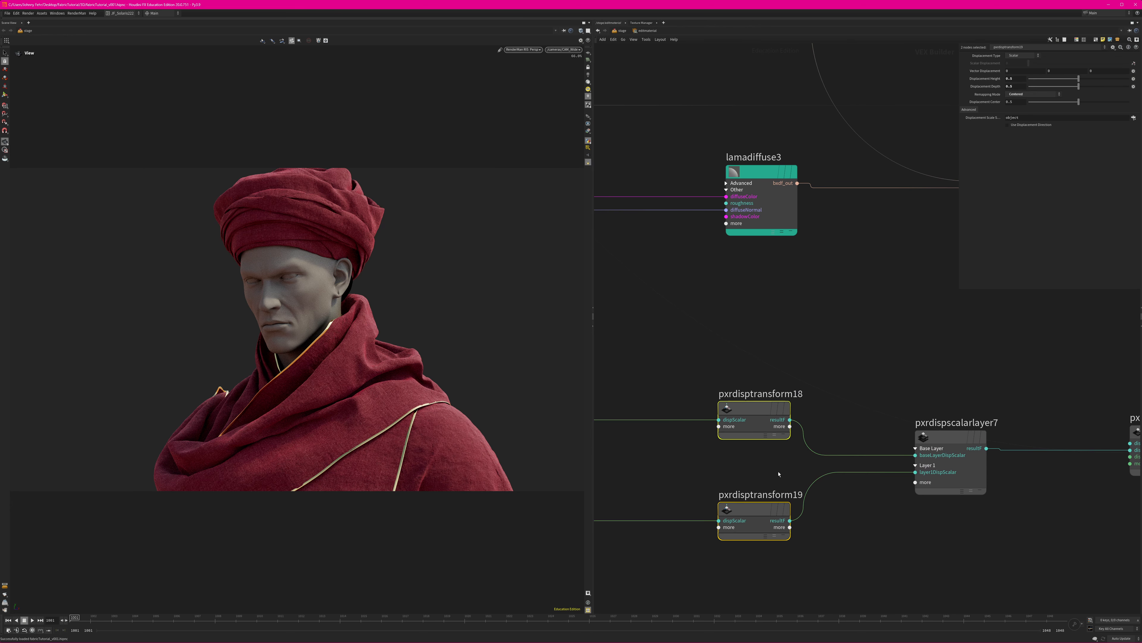
middle_drag(762, 470, 748, 474)
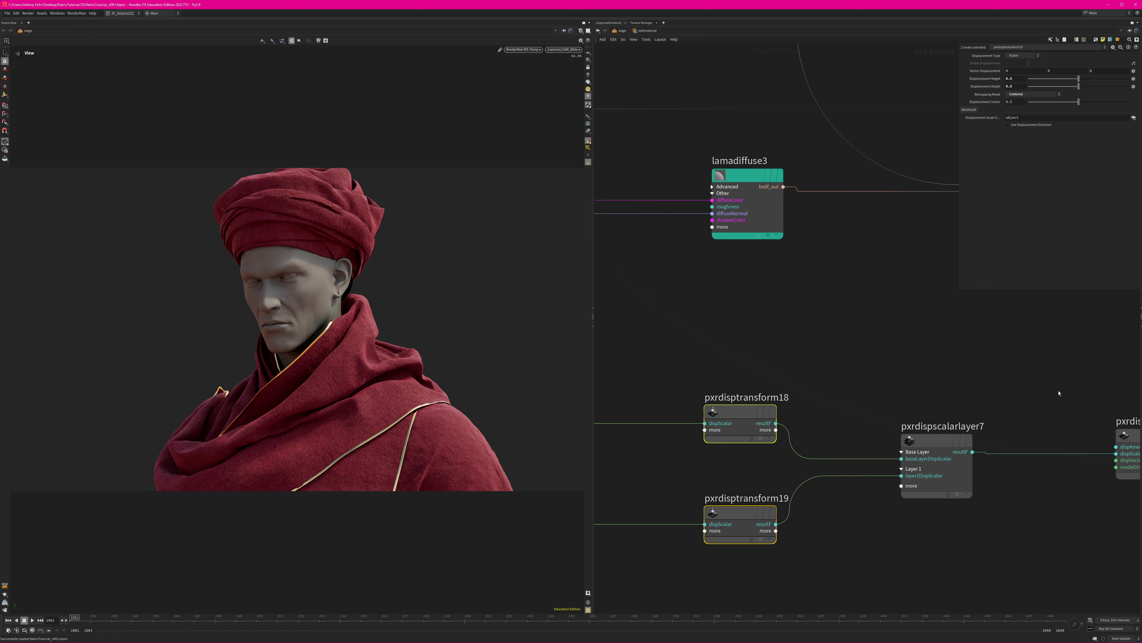
click(927, 444)
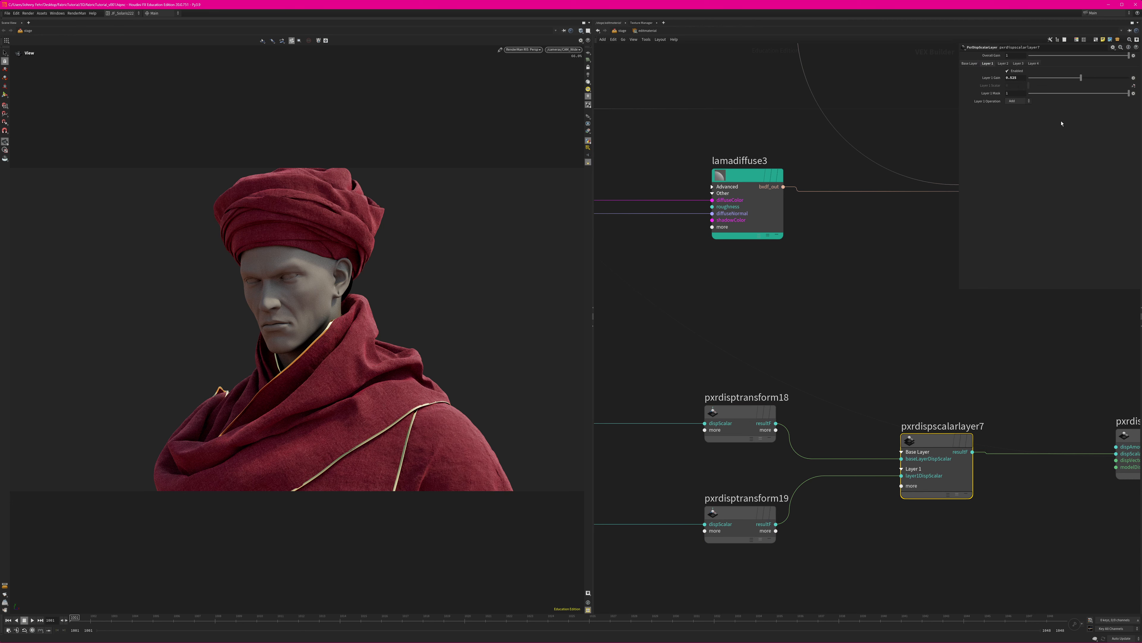
- Inspect the pxrtexture14 node's settings and view the crumpled paper reference image beside the network
scroll(1000, 367, down, 8)
middle_drag(718, 406, 864, 444)
middle_drag(773, 423, 853, 423)
scroll(813, 438, up, 2)
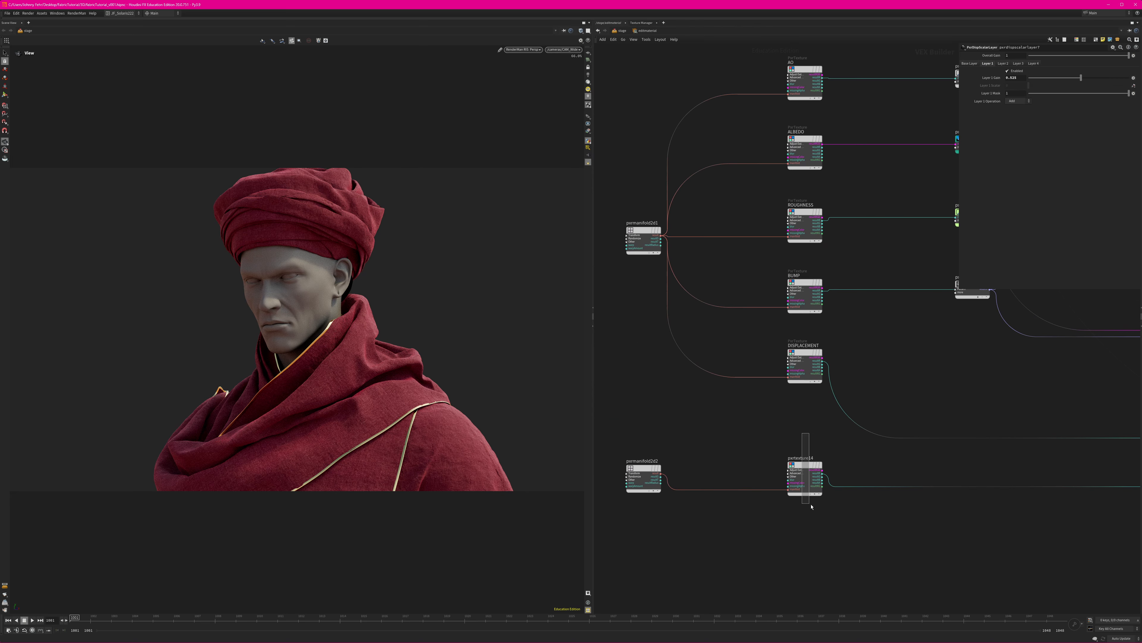
click(805, 473)
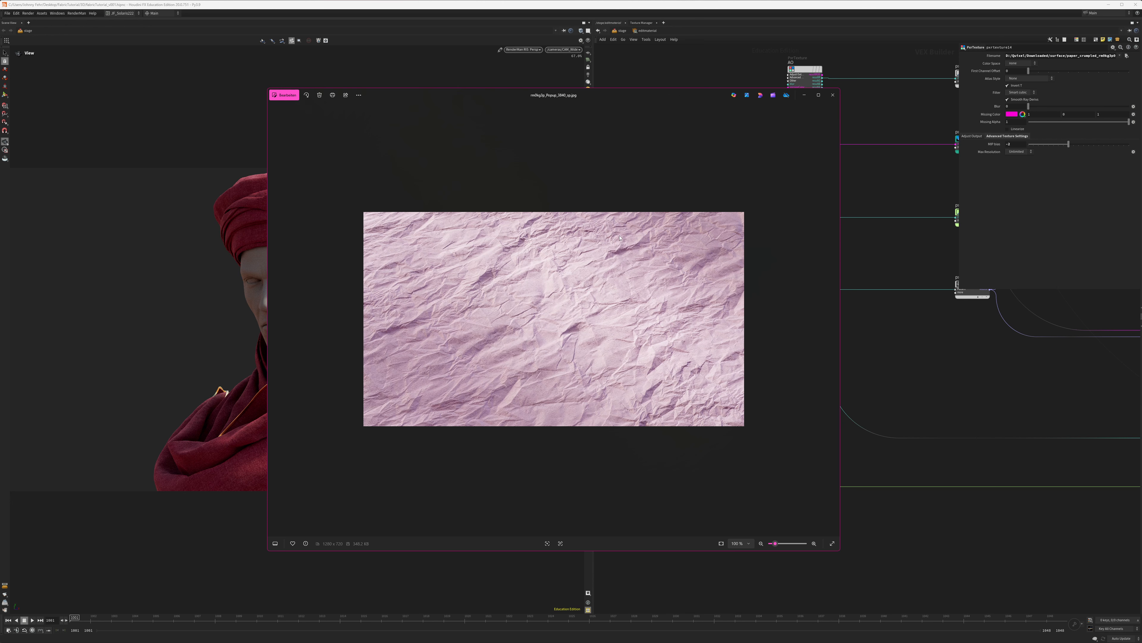
drag(596, 96, 592, 114)
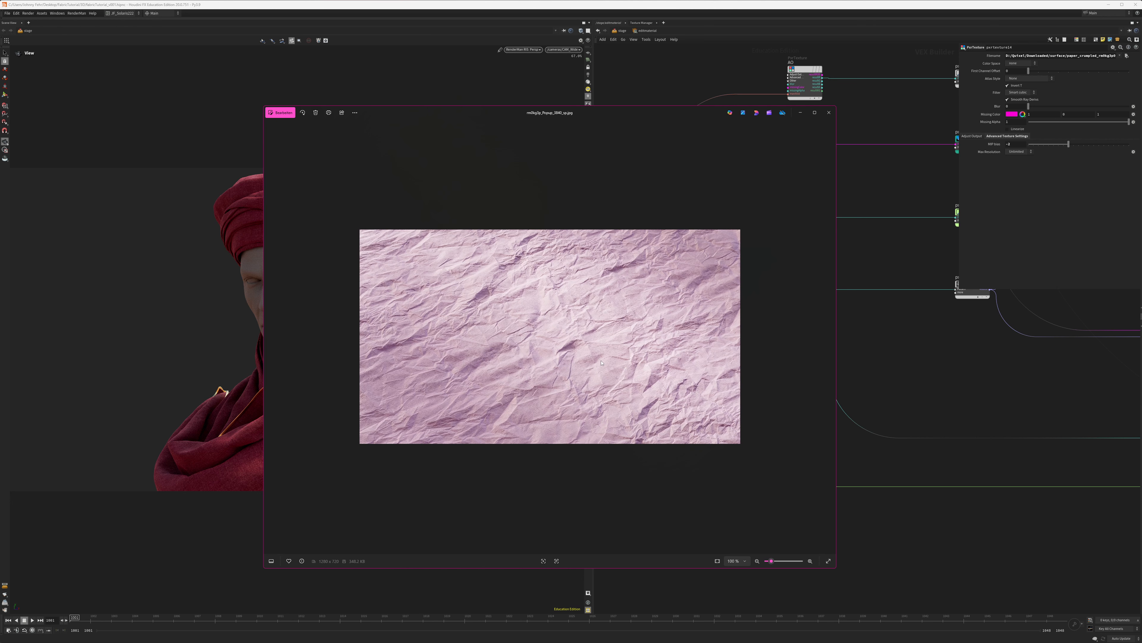
drag(612, 109, 546, 116)
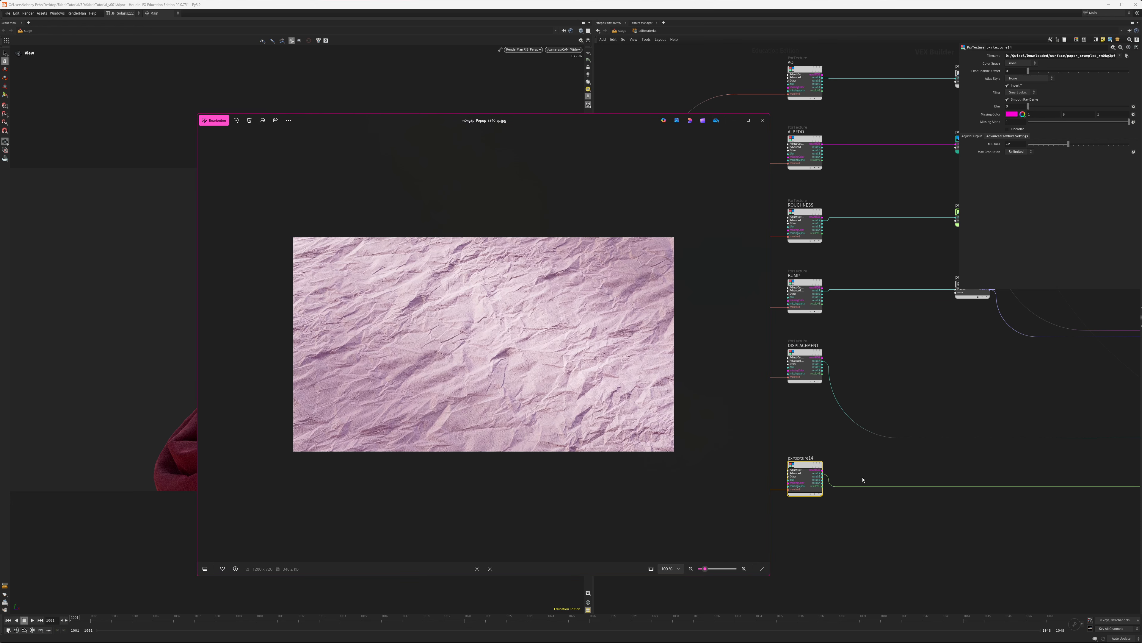
click(850, 460)
- Switch to the grey cloth render image, examine the fabric's surface wrinkles up close, and minimize it to return to the shader network
middle_drag(967, 453, 744, 449)
middle_drag(938, 432, 846, 429)
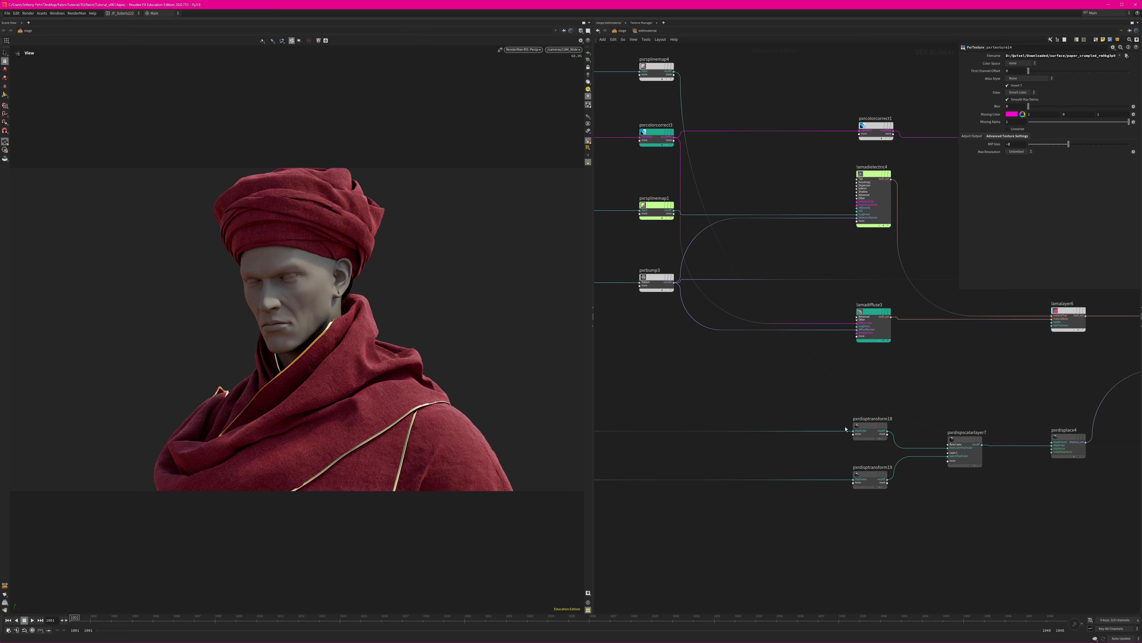
key(alt+Tab)
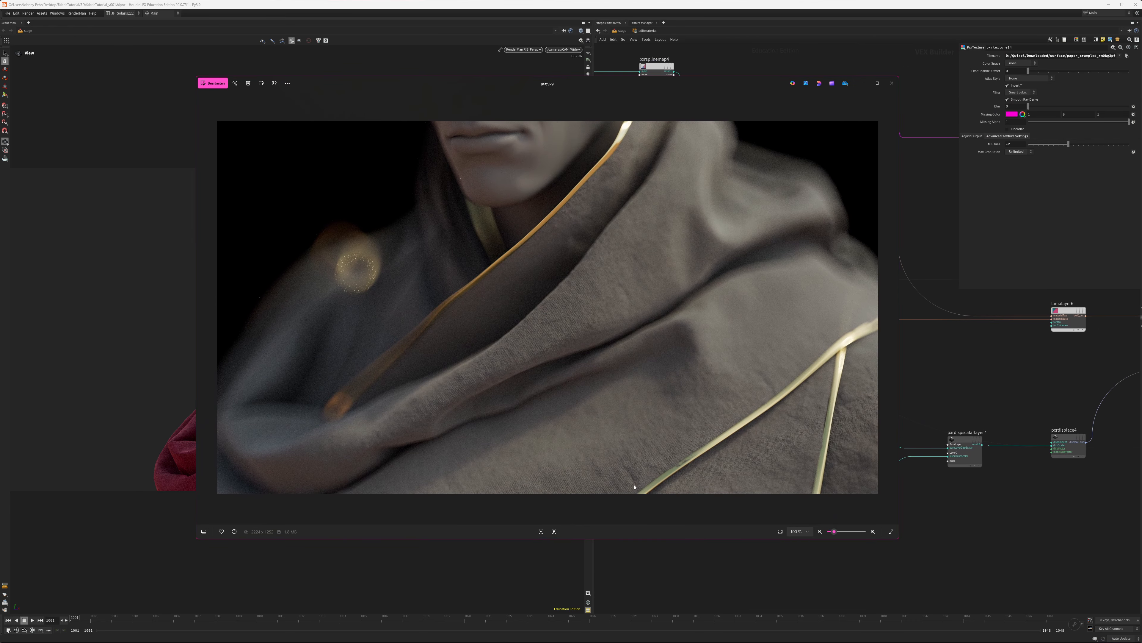
scroll(635, 484, up, 5)
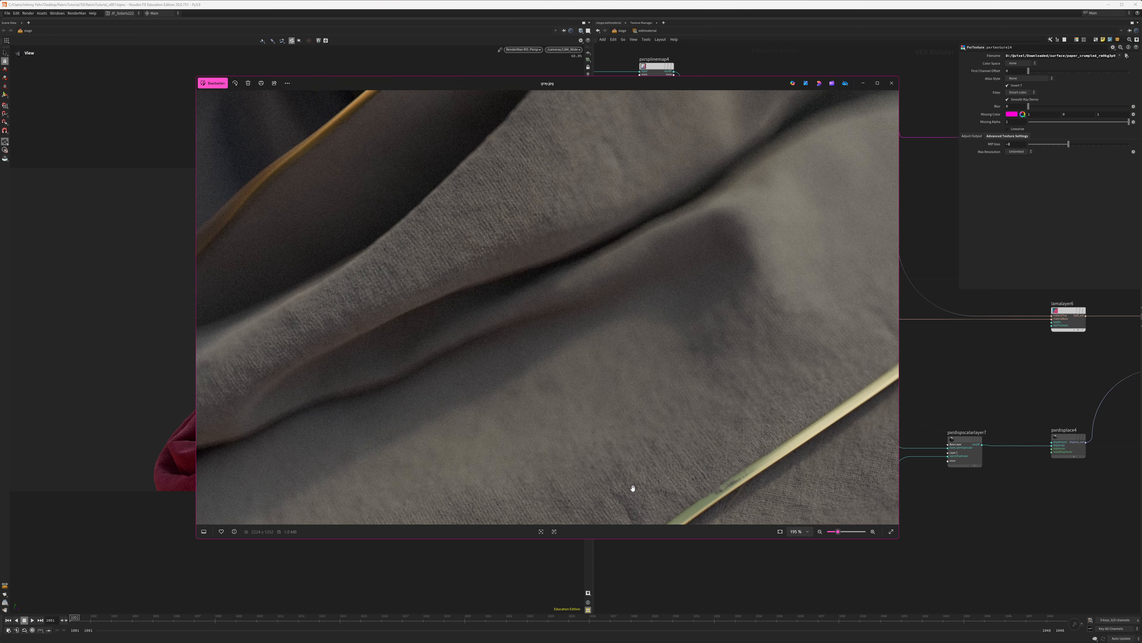
scroll(634, 485, down, 1)
drag(633, 485, 635, 355)
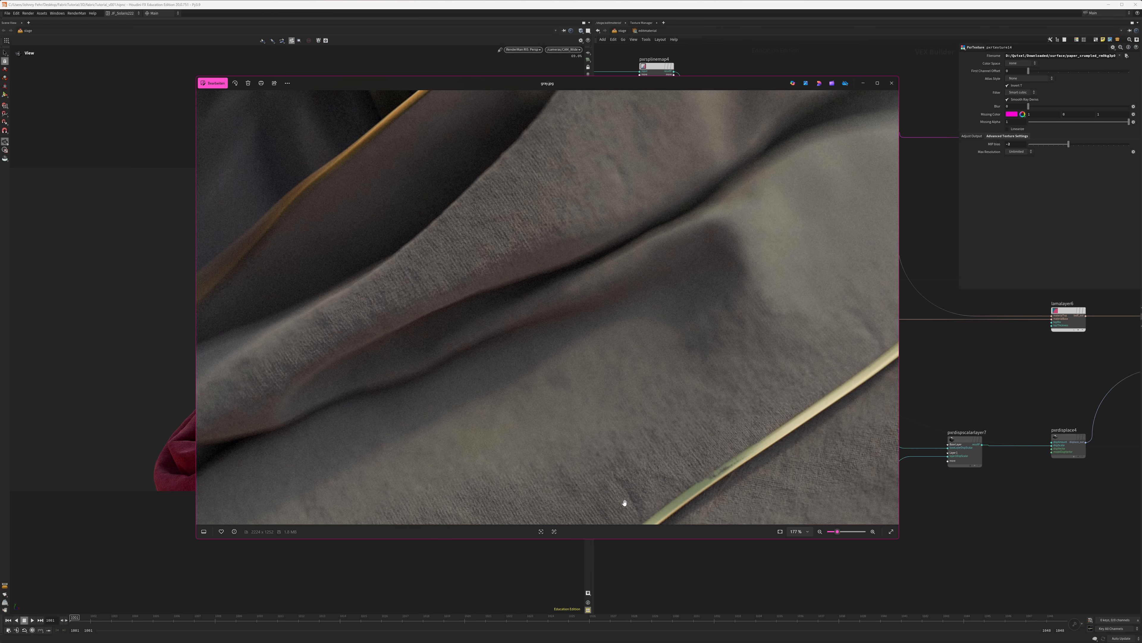
drag(637, 488, 474, 444)
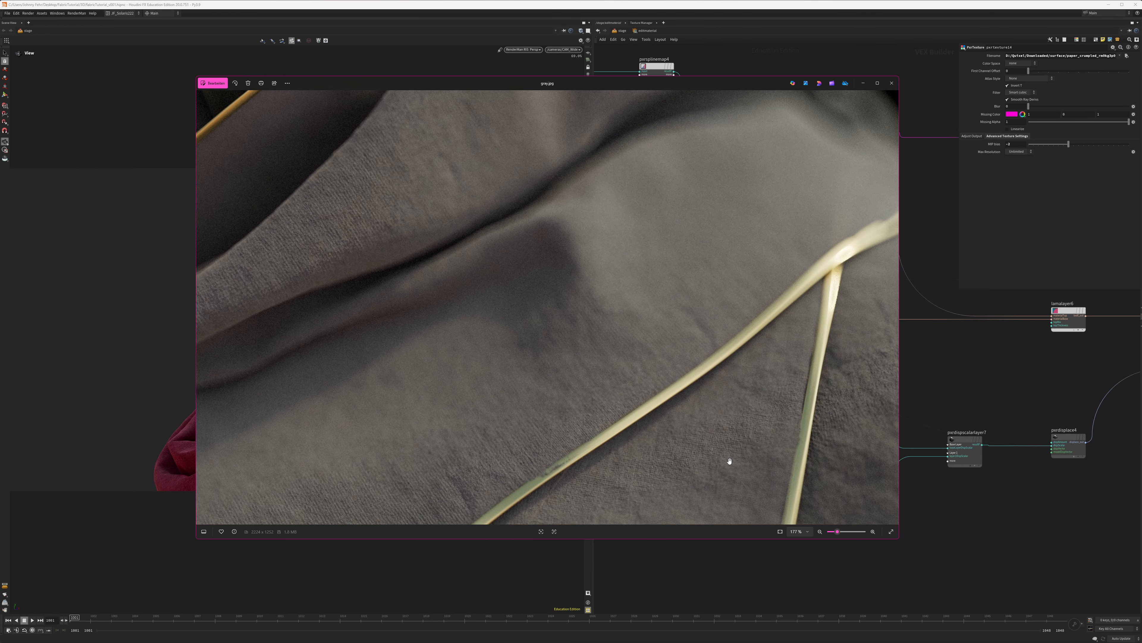
drag(668, 435, 698, 432)
drag(418, 331, 695, 387)
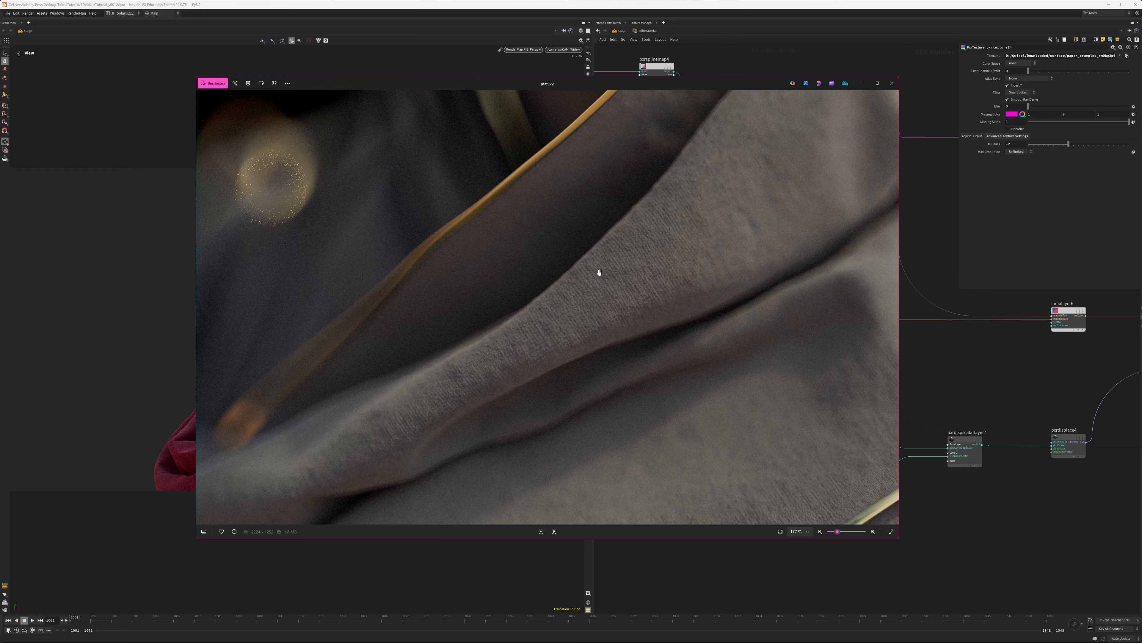
drag(465, 399, 597, 325)
drag(617, 435, 512, 424)
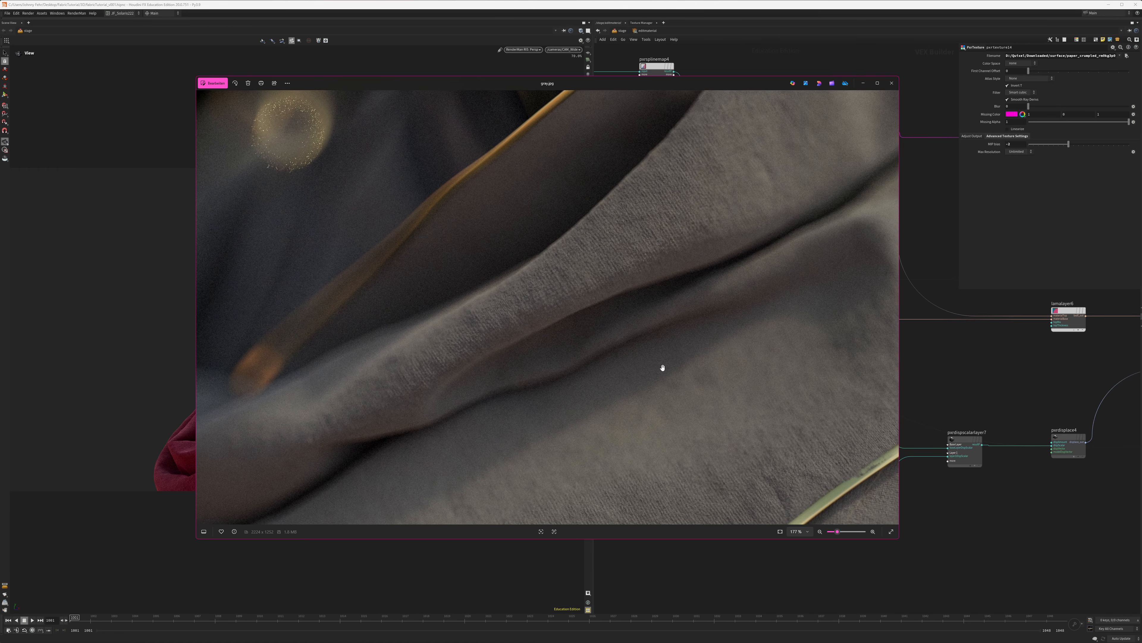
drag(661, 367, 594, 473)
drag(625, 308, 535, 435)
scroll(586, 289, down, 6)
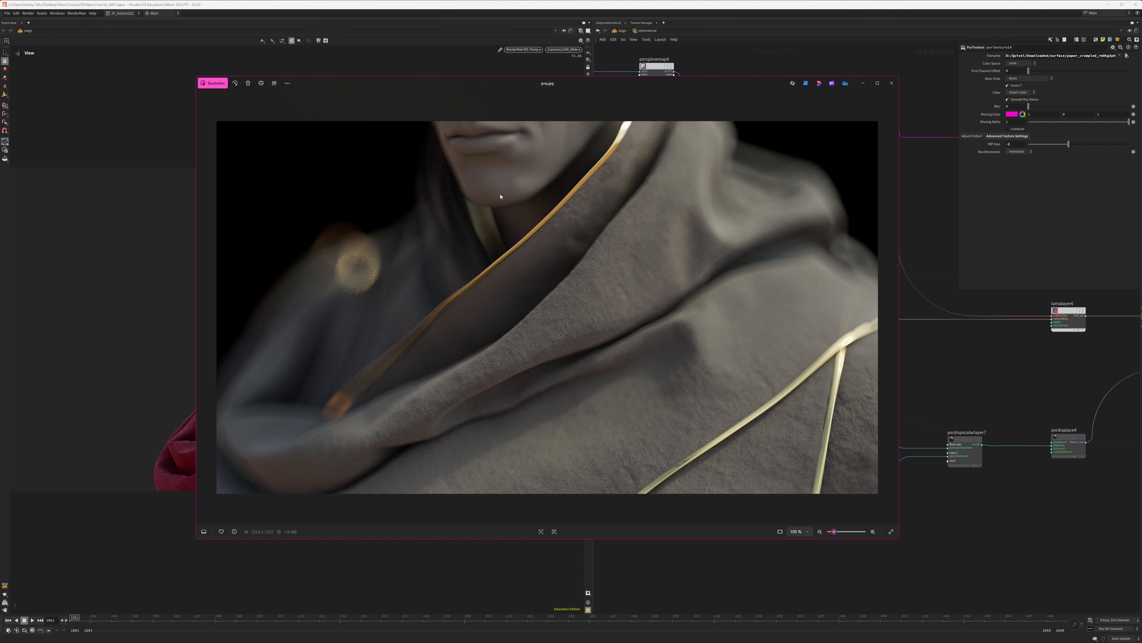
click(861, 84)
scroll(855, 455, down, 3)
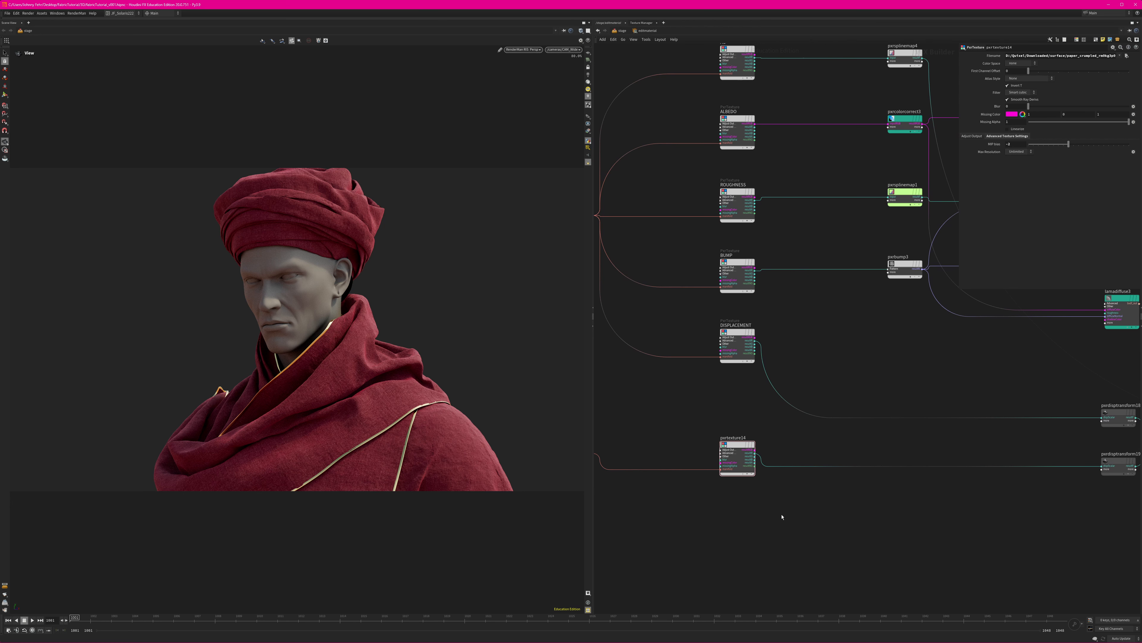
middle_drag(741, 533, 677, 550)
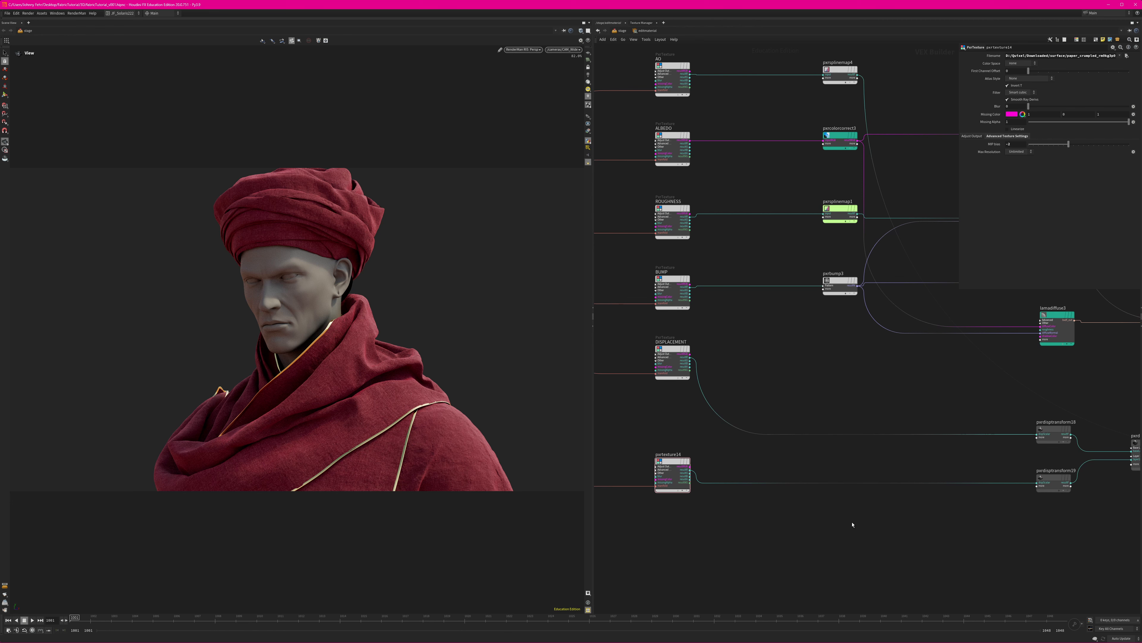
- Inspect the transform and frequency settings of the pxrmanifold2d2 and pxrmanifold2d1 nodes that drive the texture tiling
middle_drag(887, 592, 790, 584)
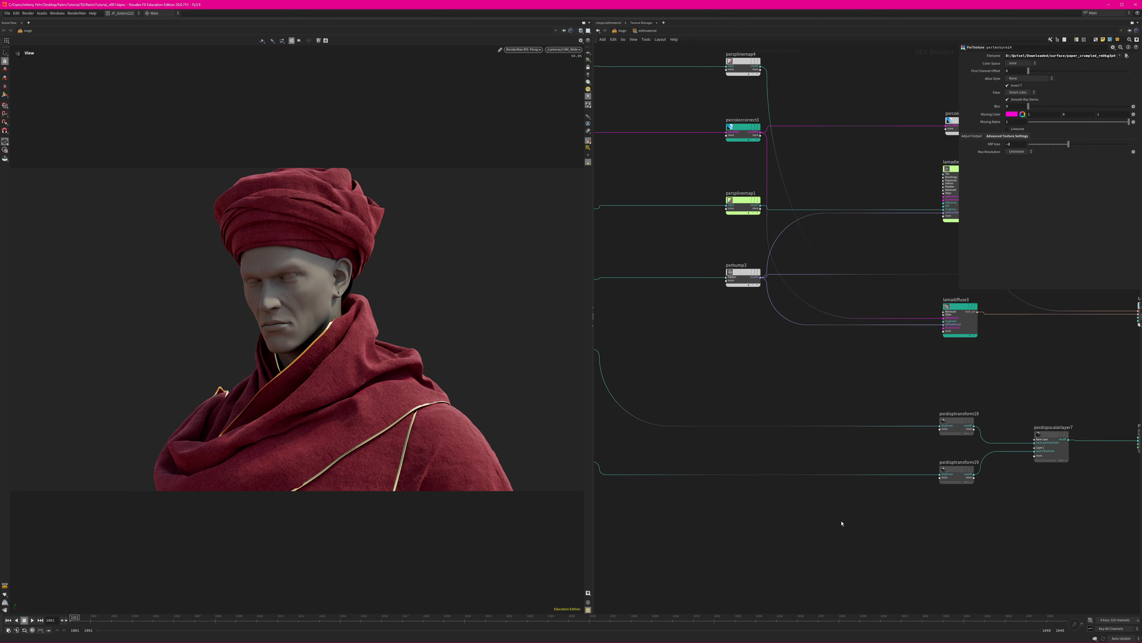
middle_drag(715, 529, 1021, 546)
scroll(834, 484, up, 1)
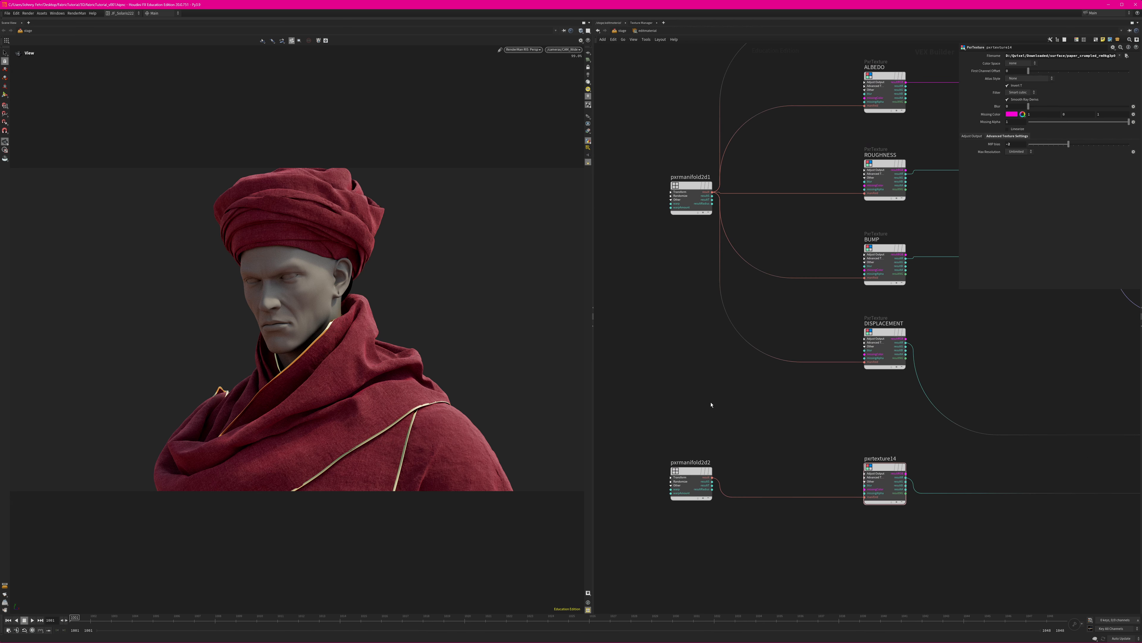
click(695, 475)
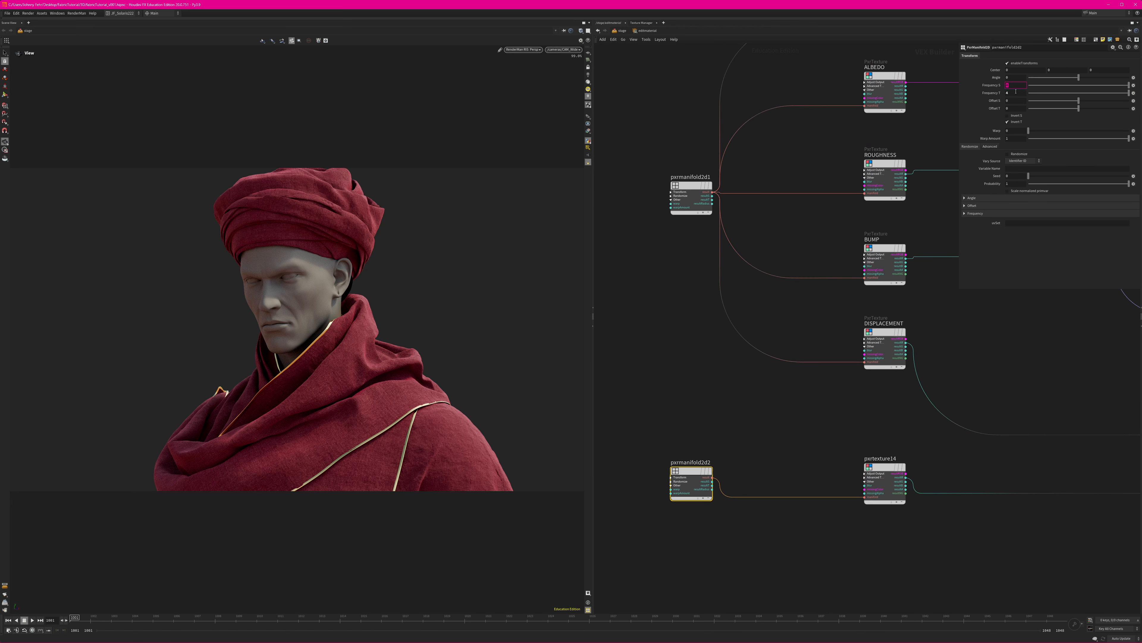
middle_drag(793, 298, 797, 375)
click(694, 262)
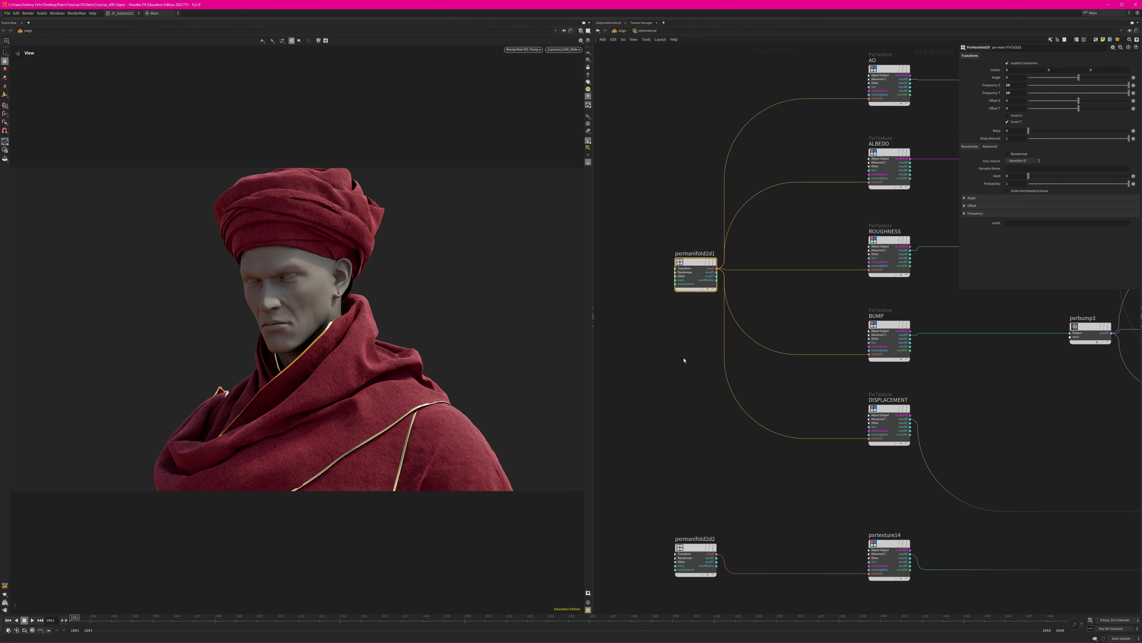
middle_drag(683, 360, 651, 418)
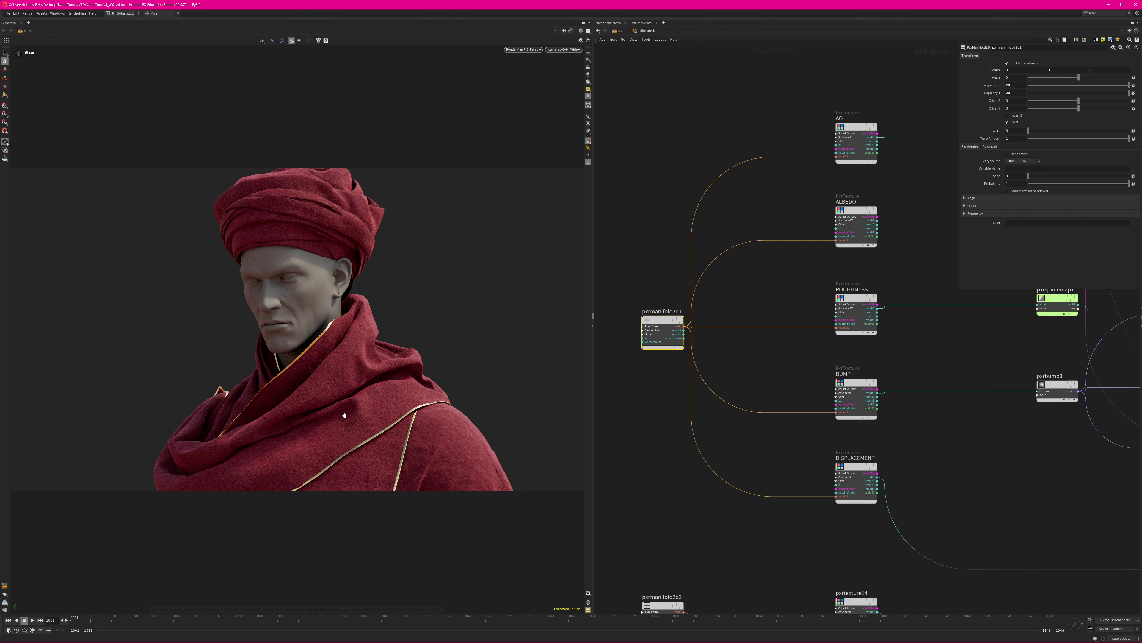
- Review the AO texture branch and select its pxrsplinemap4 node to show the ramp settings
scroll(848, 439, down, 10)
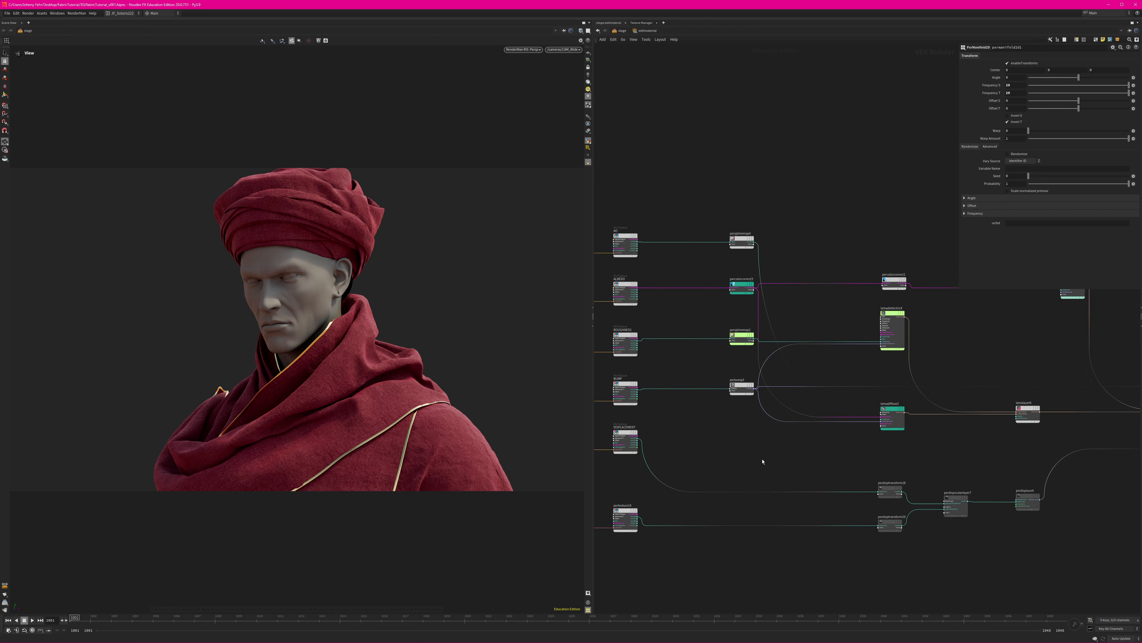
scroll(717, 357, up, 5)
drag(671, 310, 905, 383)
scroll(752, 371, up, 4)
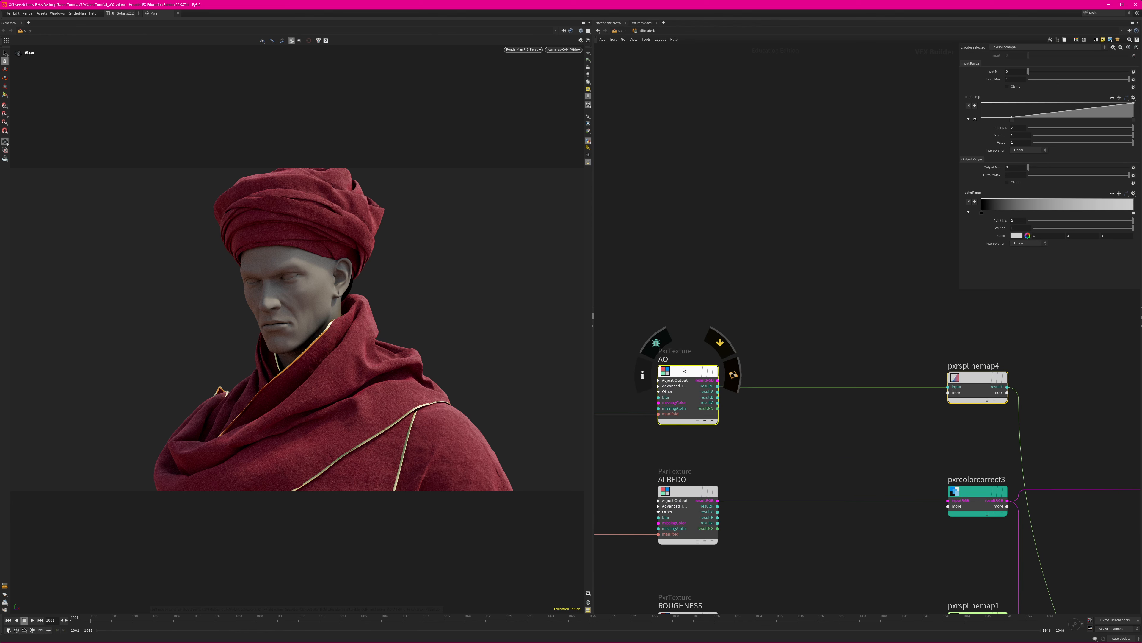
click(829, 441)
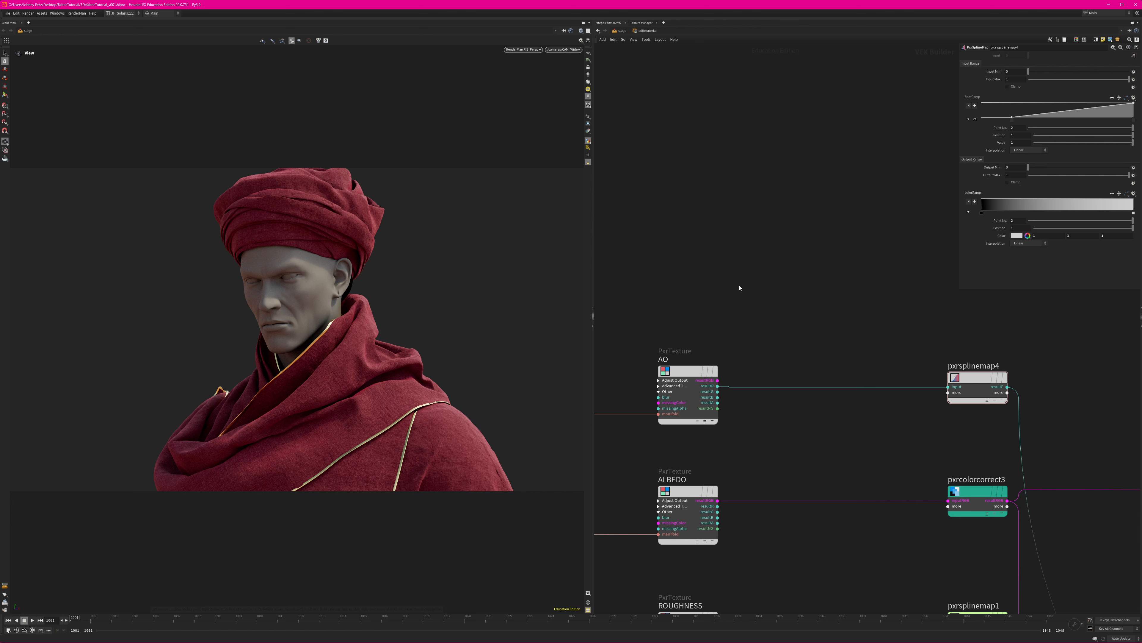
scroll(846, 417, down, 5)
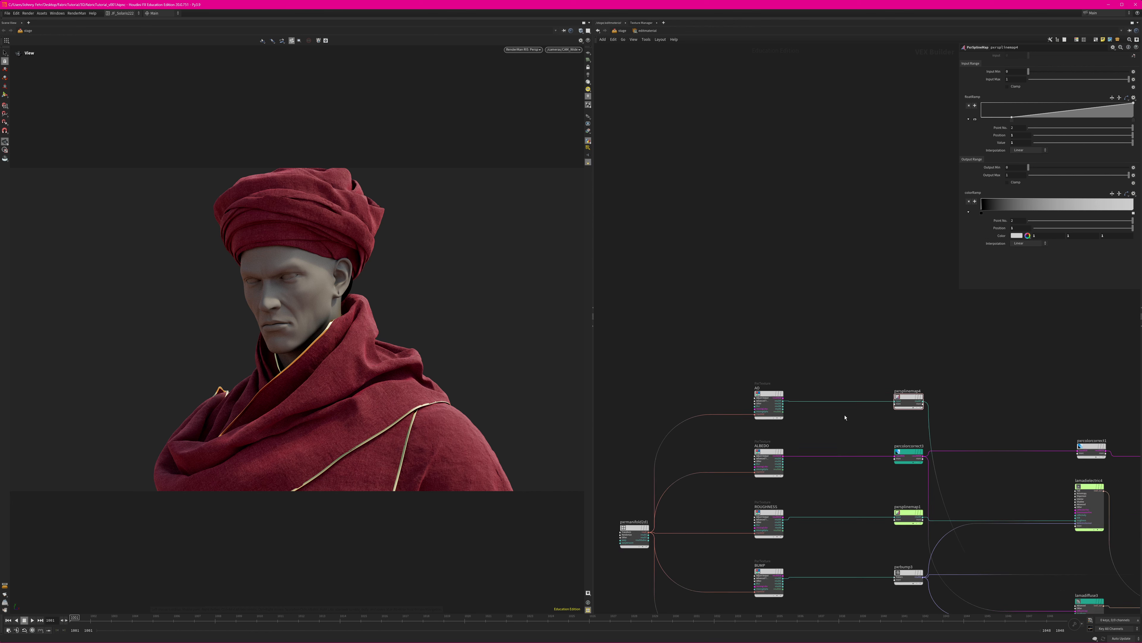
middle_drag(846, 416, 761, 411)
scroll(802, 409, up, 3)
click(833, 386)
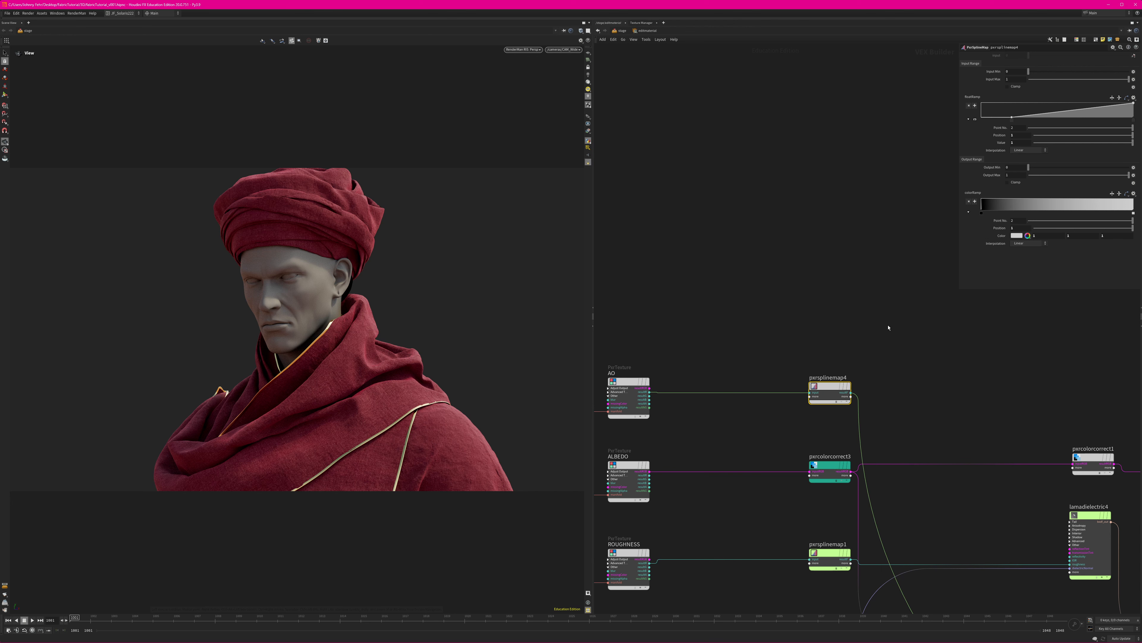
- Move the pxrconstant1 node near the AO branch and connect a pxrsplinemap4 result output to its color input
scroll(888, 327, down, 5)
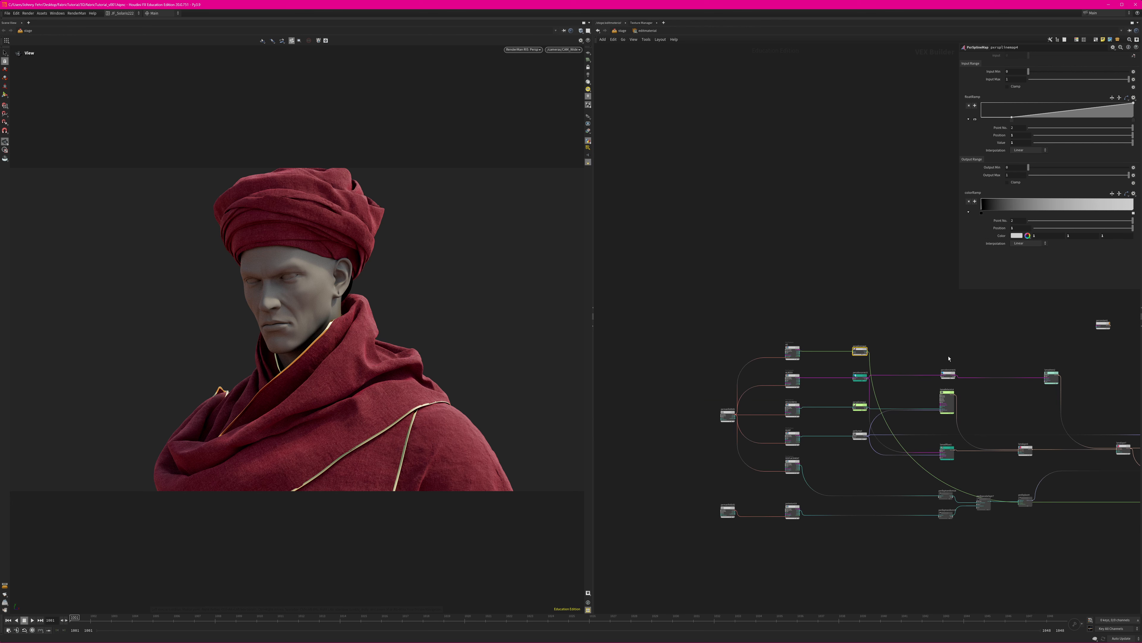
scroll(949, 358, up, 6)
drag(999, 310, 706, 351)
middle_drag(627, 411, 820, 460)
scroll(861, 424, up, 3)
scroll(649, 414, up, 2)
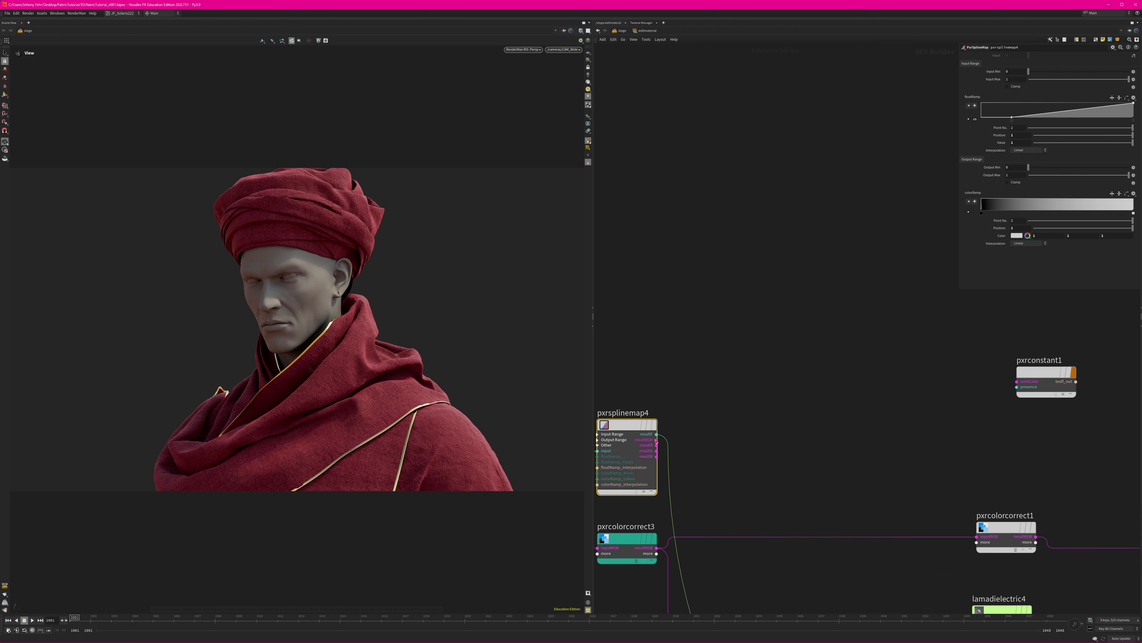
drag(655, 445, 1017, 381)
- Connect the bxdf output of pxrconstant1 to the shader1 input of collect6
scroll(865, 408, down, 6)
scroll(866, 404, up, 6)
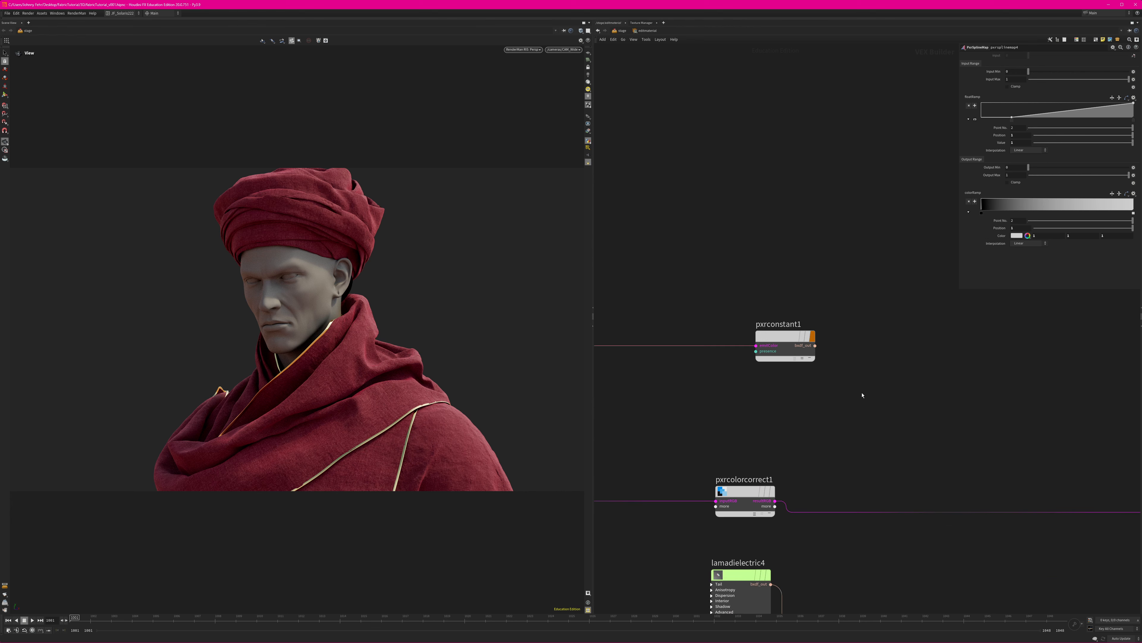
click(815, 345)
scroll(999, 388, down, 10)
scroll(1036, 397, up, 10)
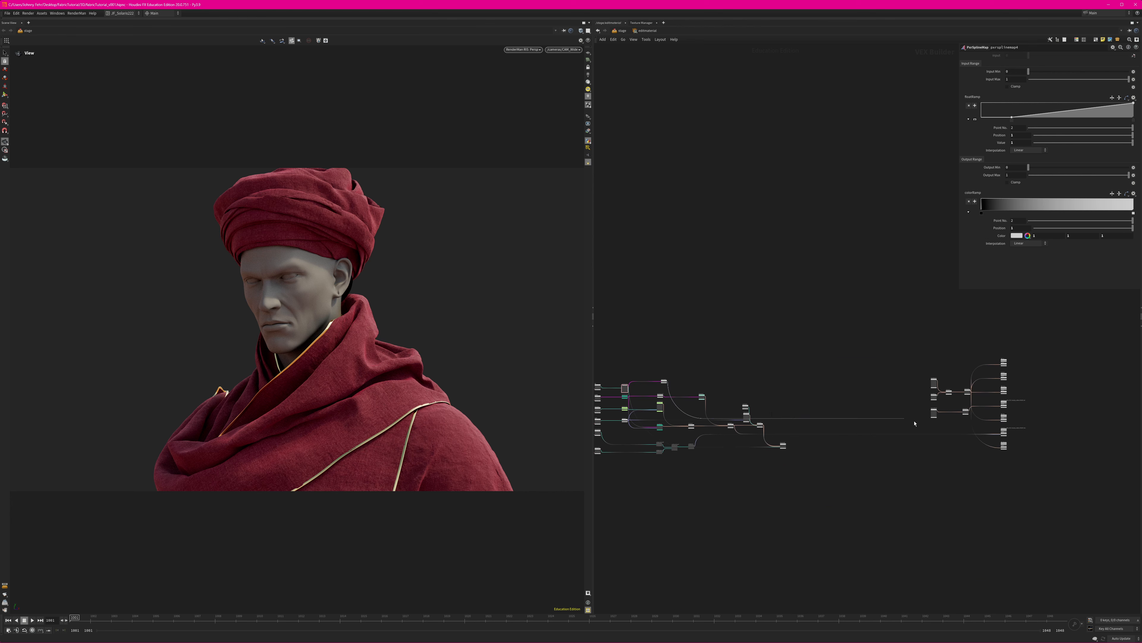
click(881, 404)
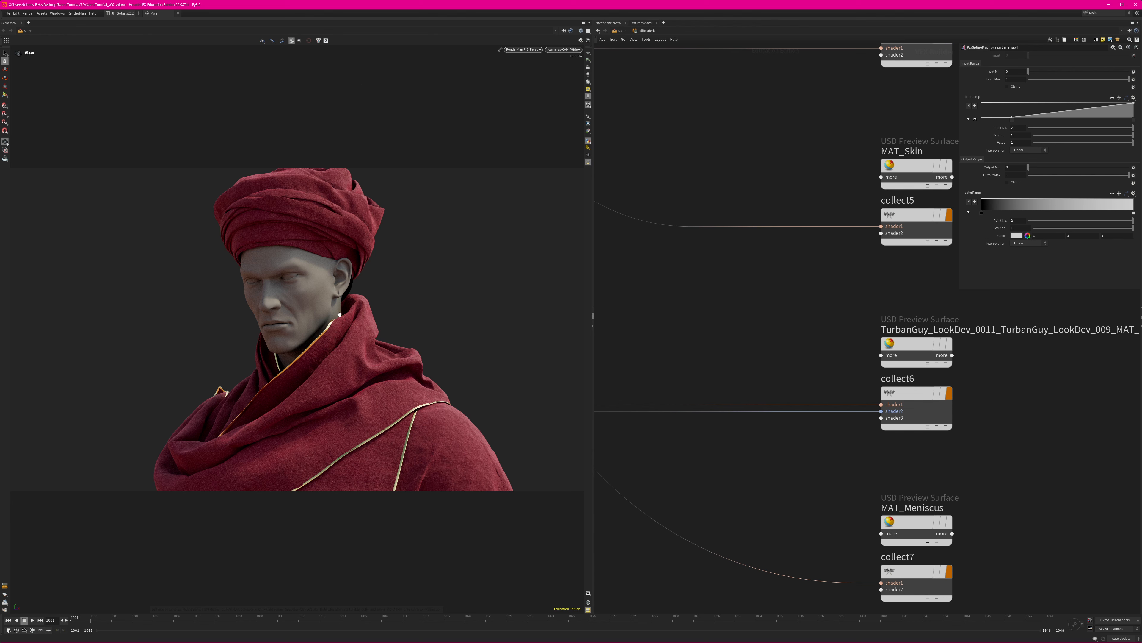
- Return to the fabric shader nodes and examine the AO map on the robe up close in the render
middle_drag(740, 316, 973, 408)
scroll(953, 409, down, 5)
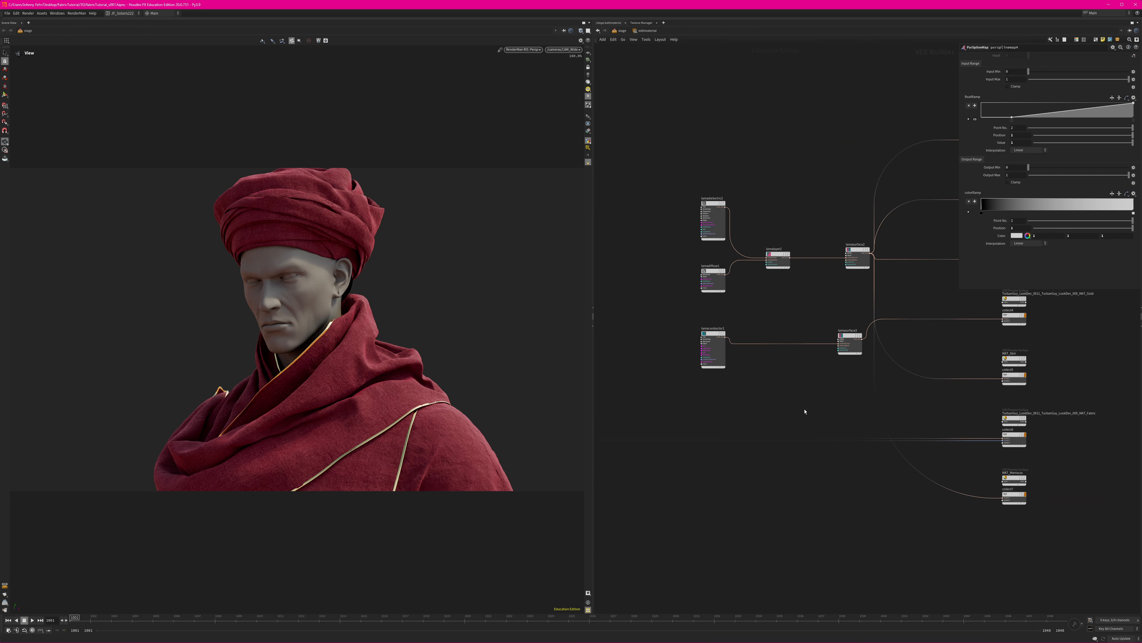
middle_drag(760, 405, 940, 408)
scroll(850, 423, down, 4)
scroll(843, 380, up, 5)
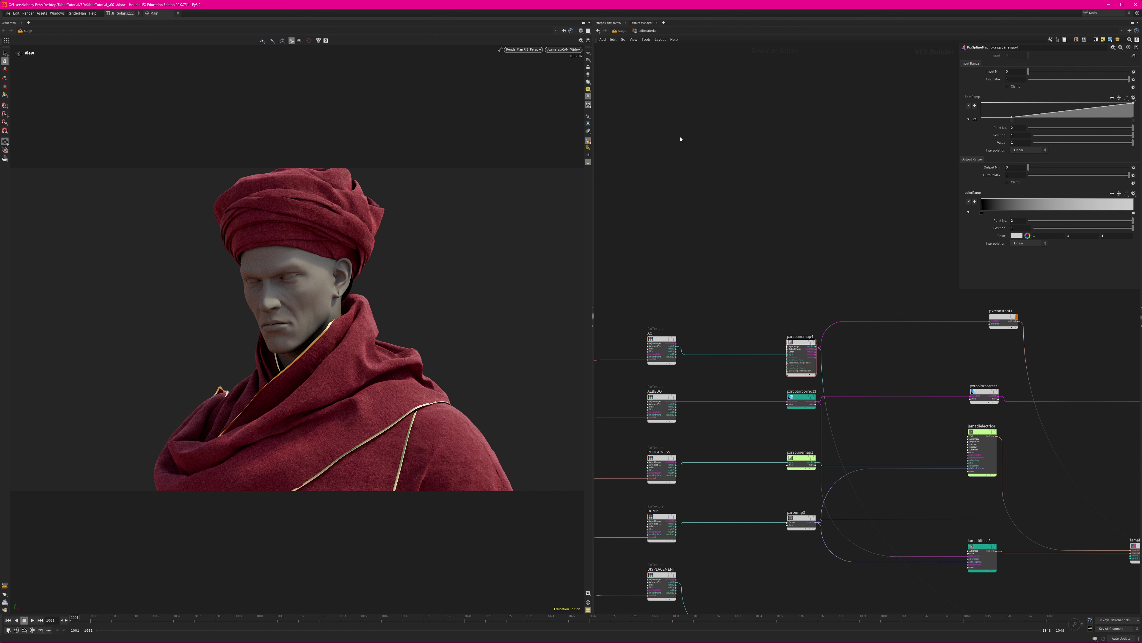
scroll(737, 252, down, 5)
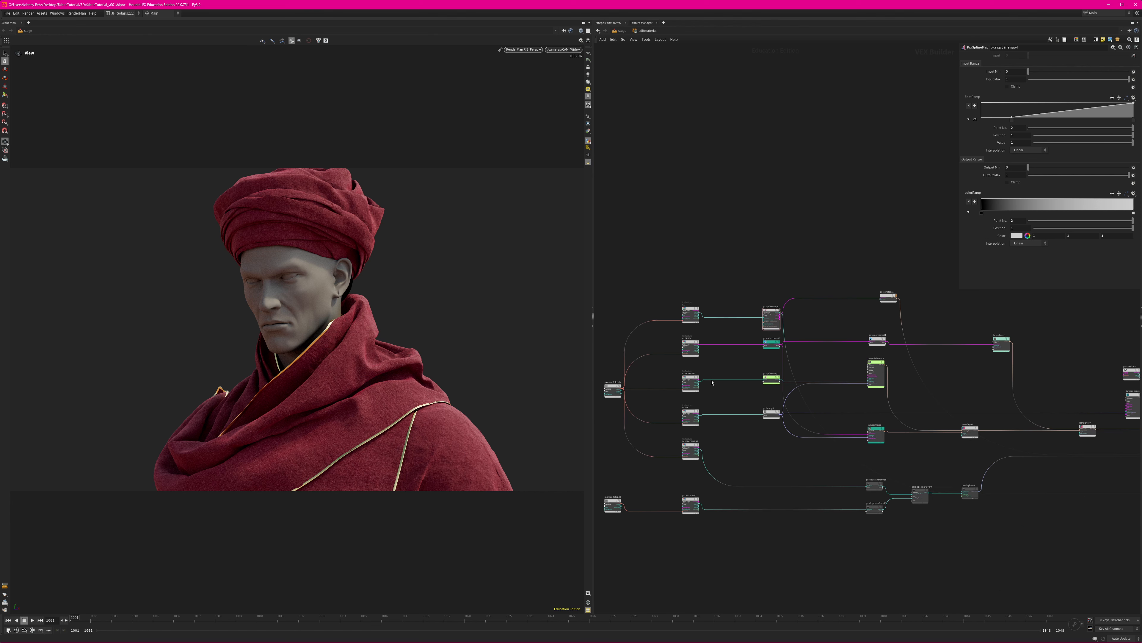
middle_drag(614, 360, 648, 361)
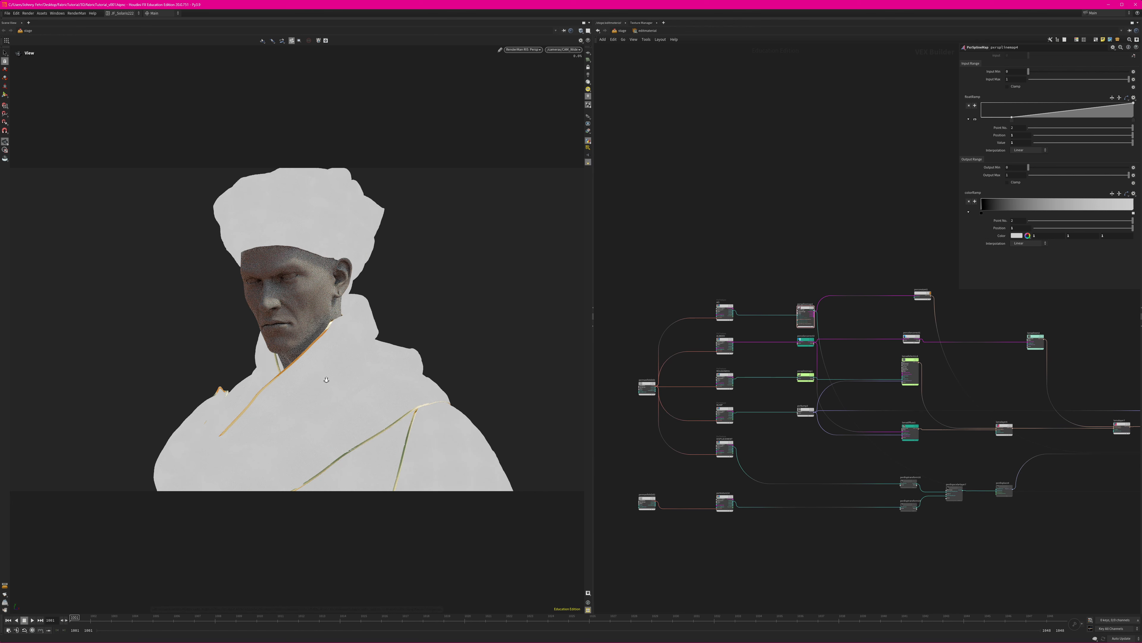
right_drag(327, 380, 503, 396)
right_drag(349, 373, 558, 401)
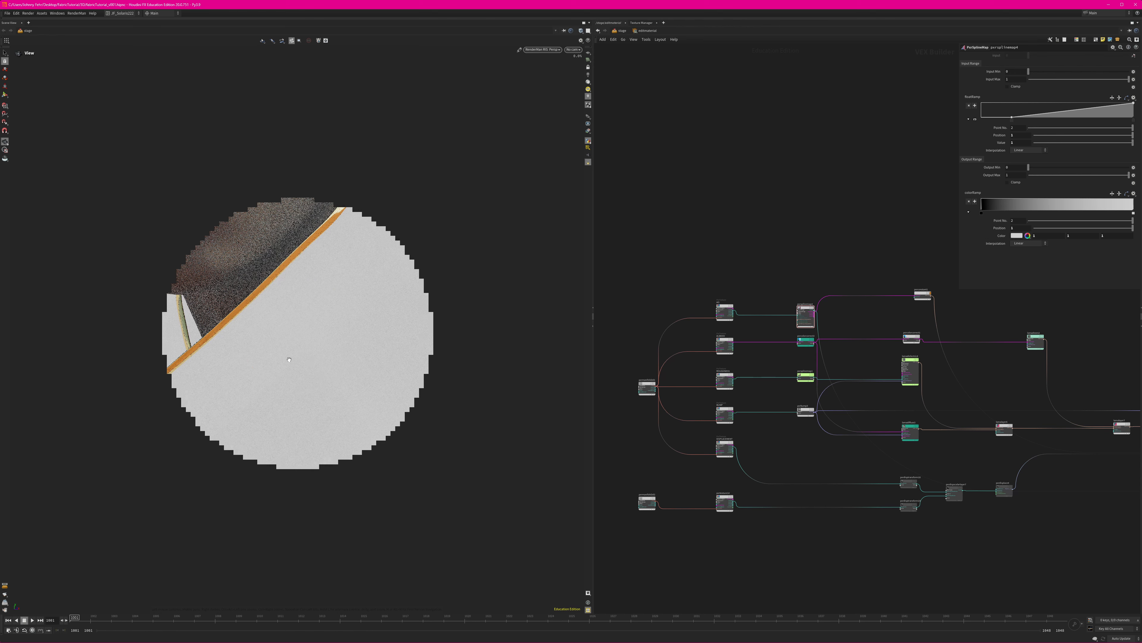
right_drag(264, 367, 521, 380)
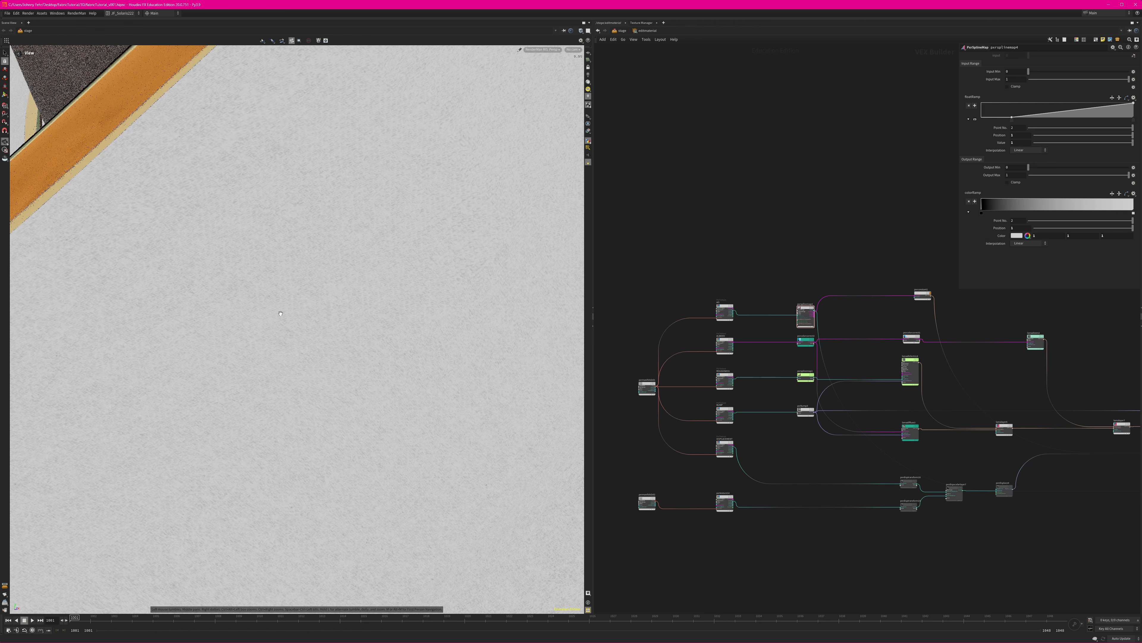
- Show the pxrsplinemap4 node's settings and pull the render view back to the face and collar
scroll(804, 320, up, 6)
click(804, 320)
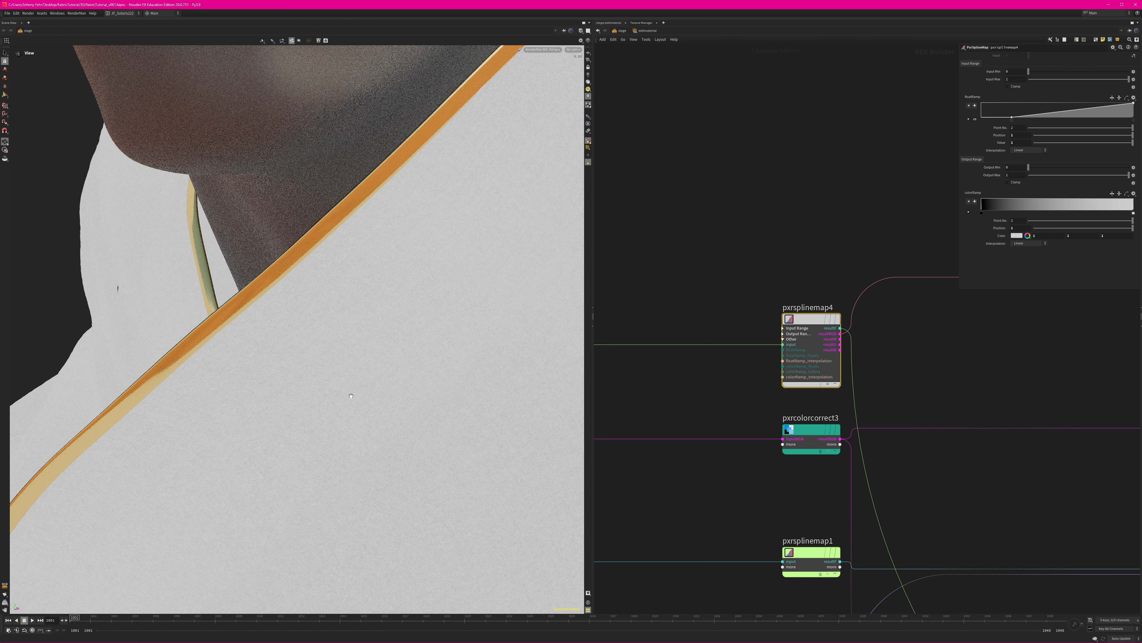
right_drag(432, 426, 365, 430)
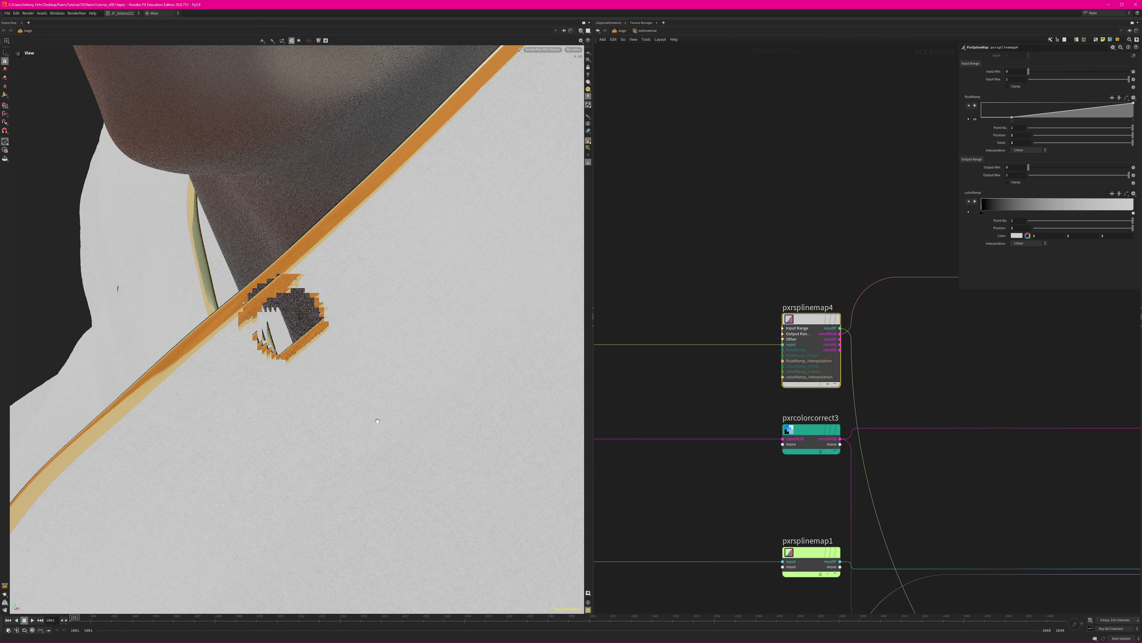
right_drag(442, 383, 449, 335)
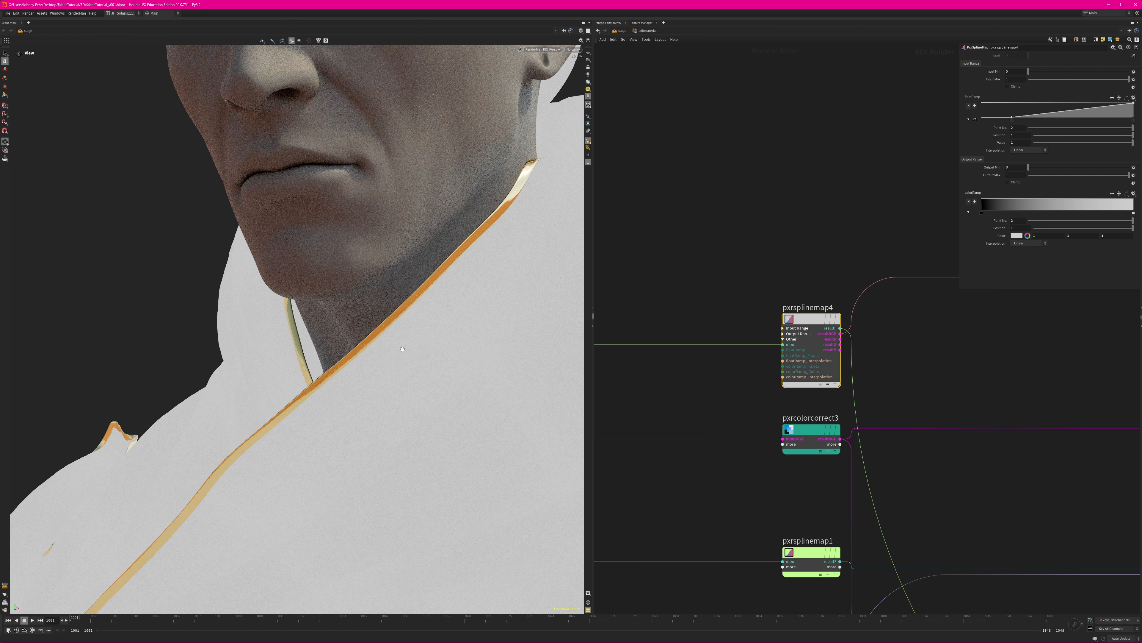
right_drag(462, 405, 393, 408)
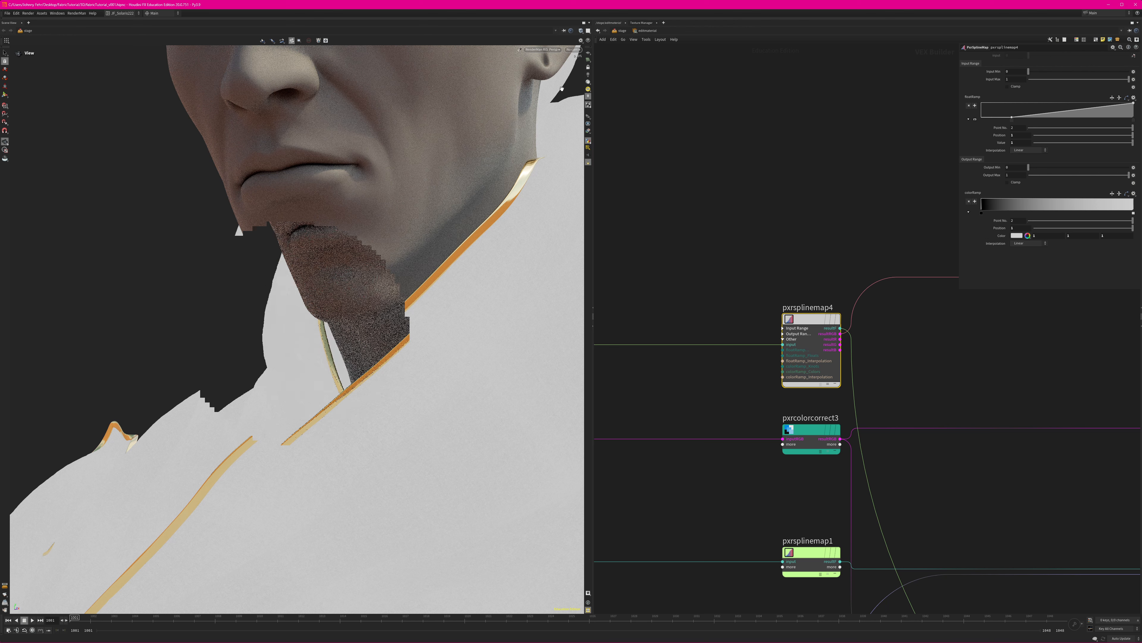
- Switch the viewport from the RenderMan render to the standard Houdini display and look through the scene camera
click(549, 50)
click(550, 72)
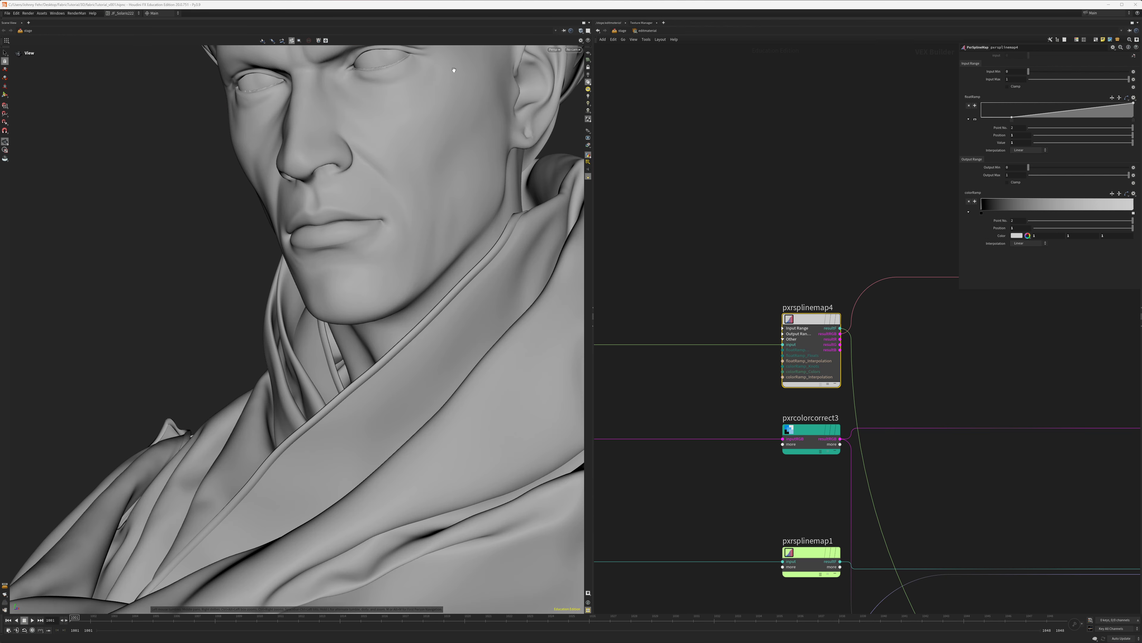
click(570, 50)
click(584, 62)
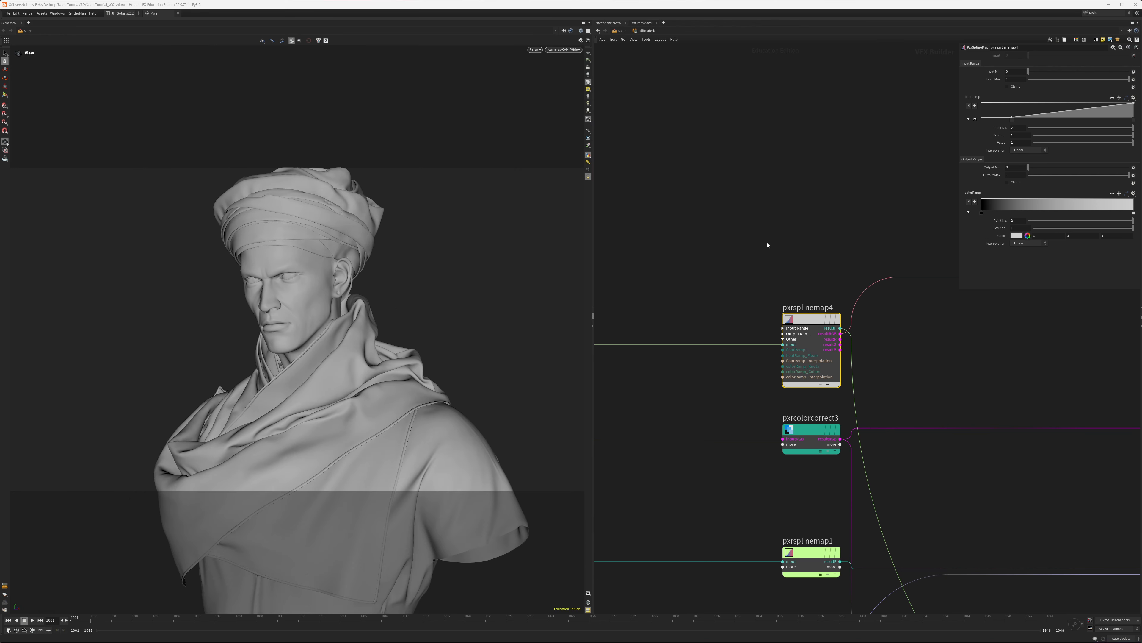
- Trace the fabric network to its final Lama surface node and bring that node's output into close view
scroll(869, 438, down, 5)
middle_drag(986, 442, 907, 451)
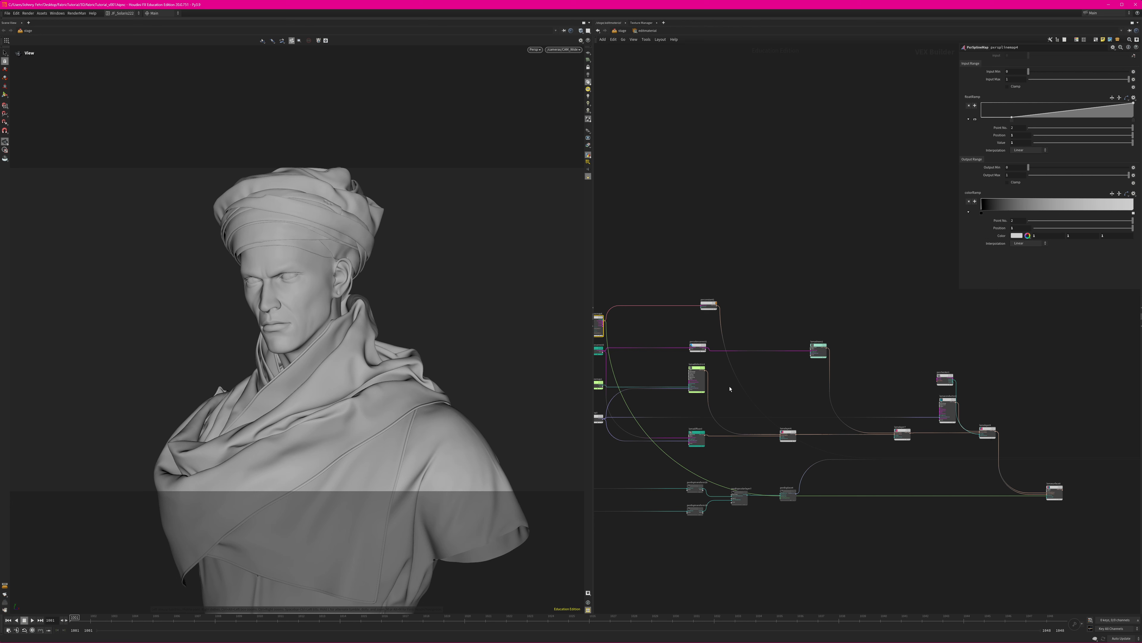
scroll(796, 385, down, 5)
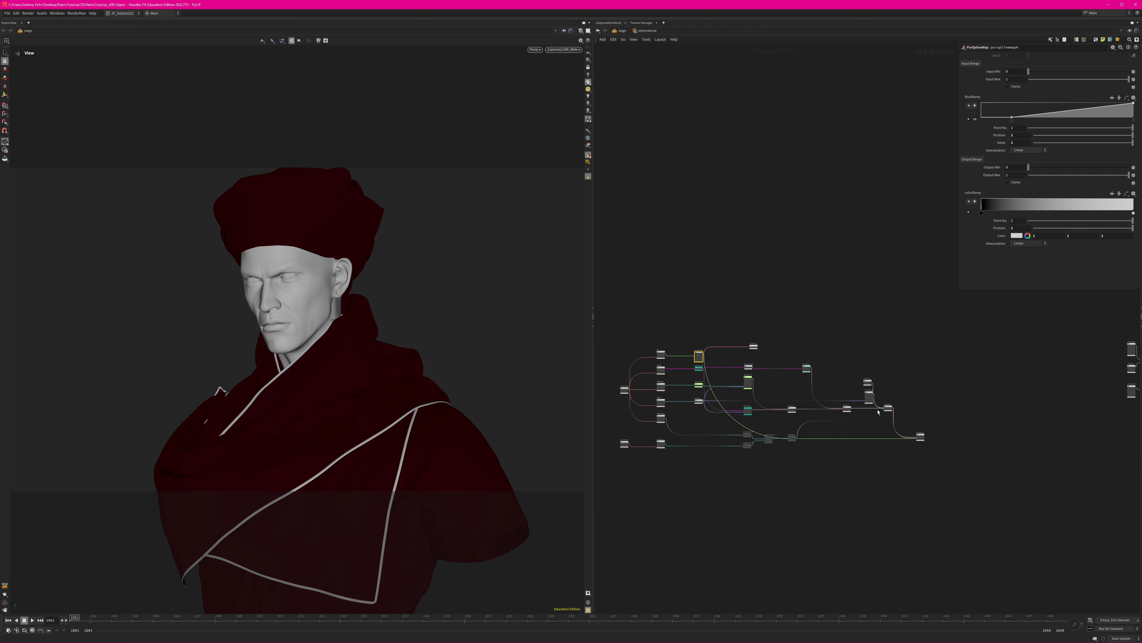
scroll(878, 411, up, 8)
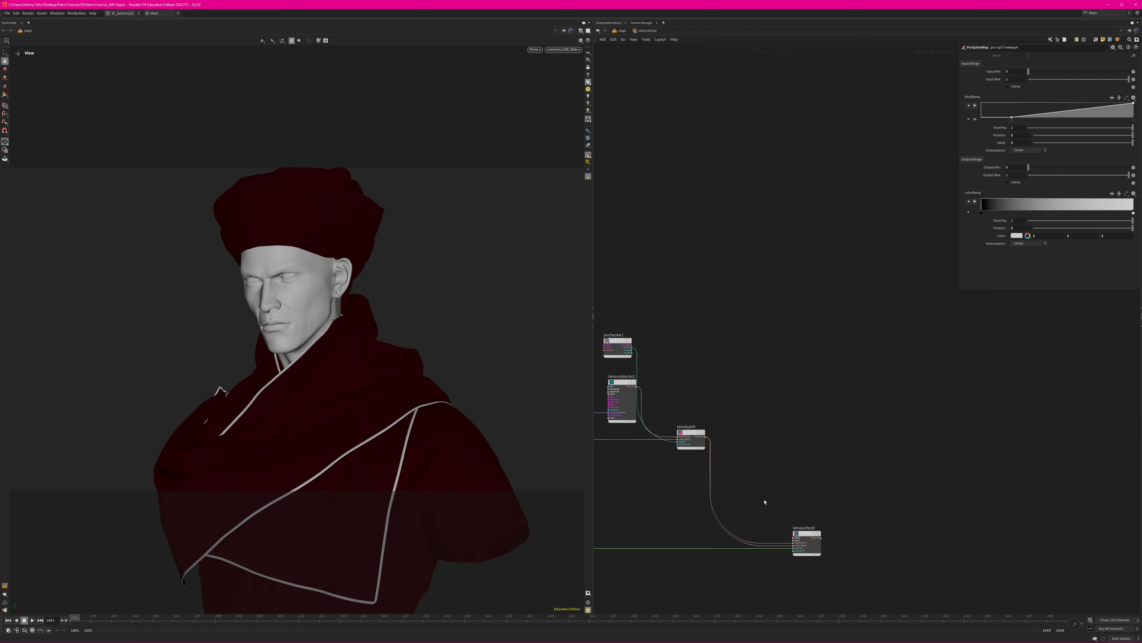
scroll(761, 486, up, 3)
scroll(874, 493, down, 5)
scroll(846, 513, up, 5)
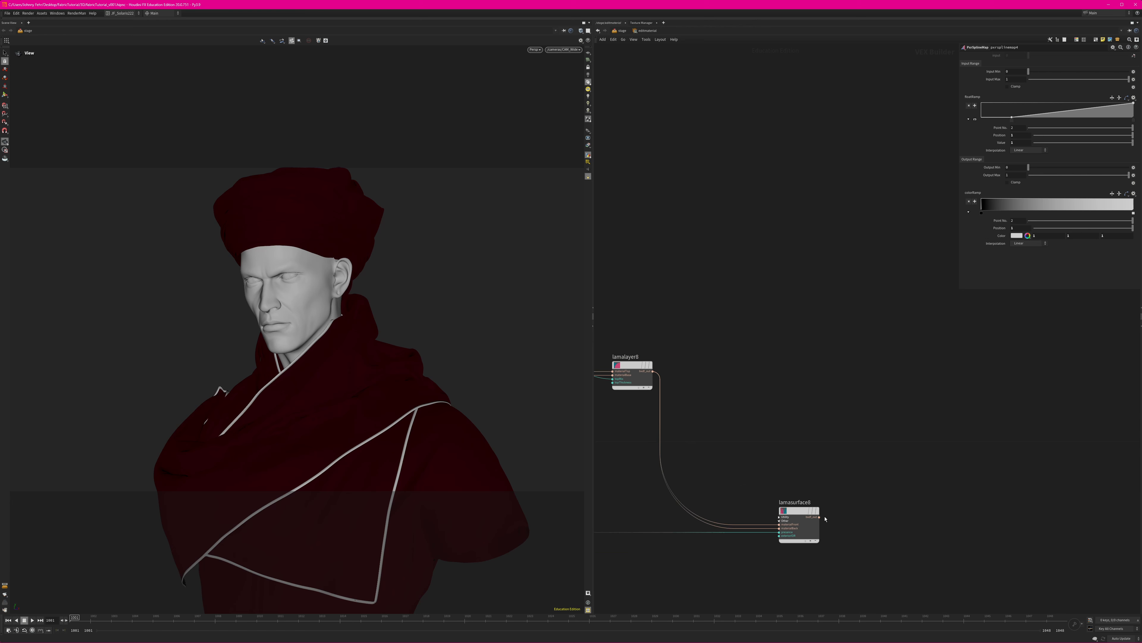